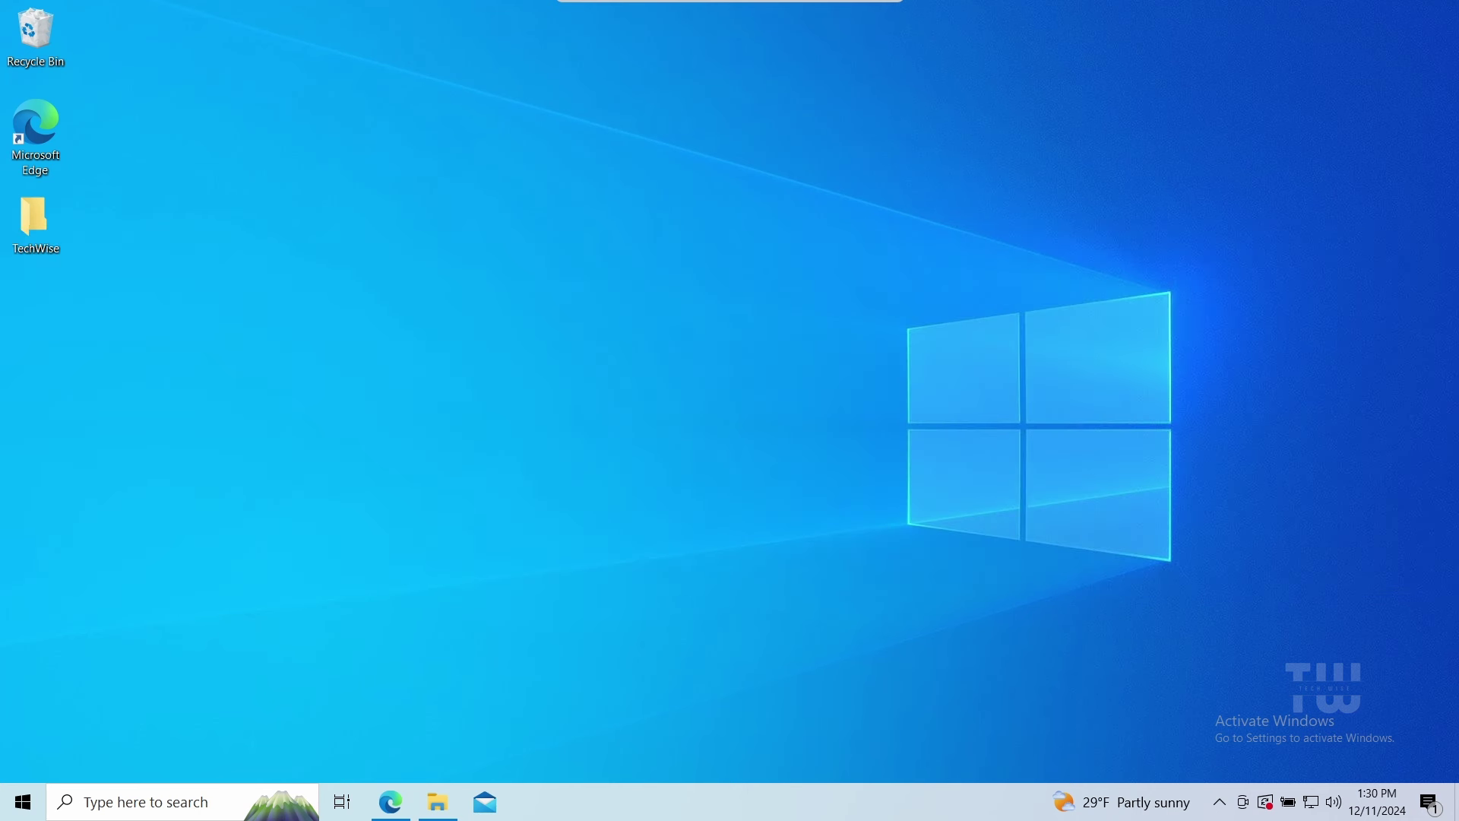
Bing-search 'Windows 11 ISO download' in Edge and highlight the Version 24H2 release line.
left_click(400, 810)
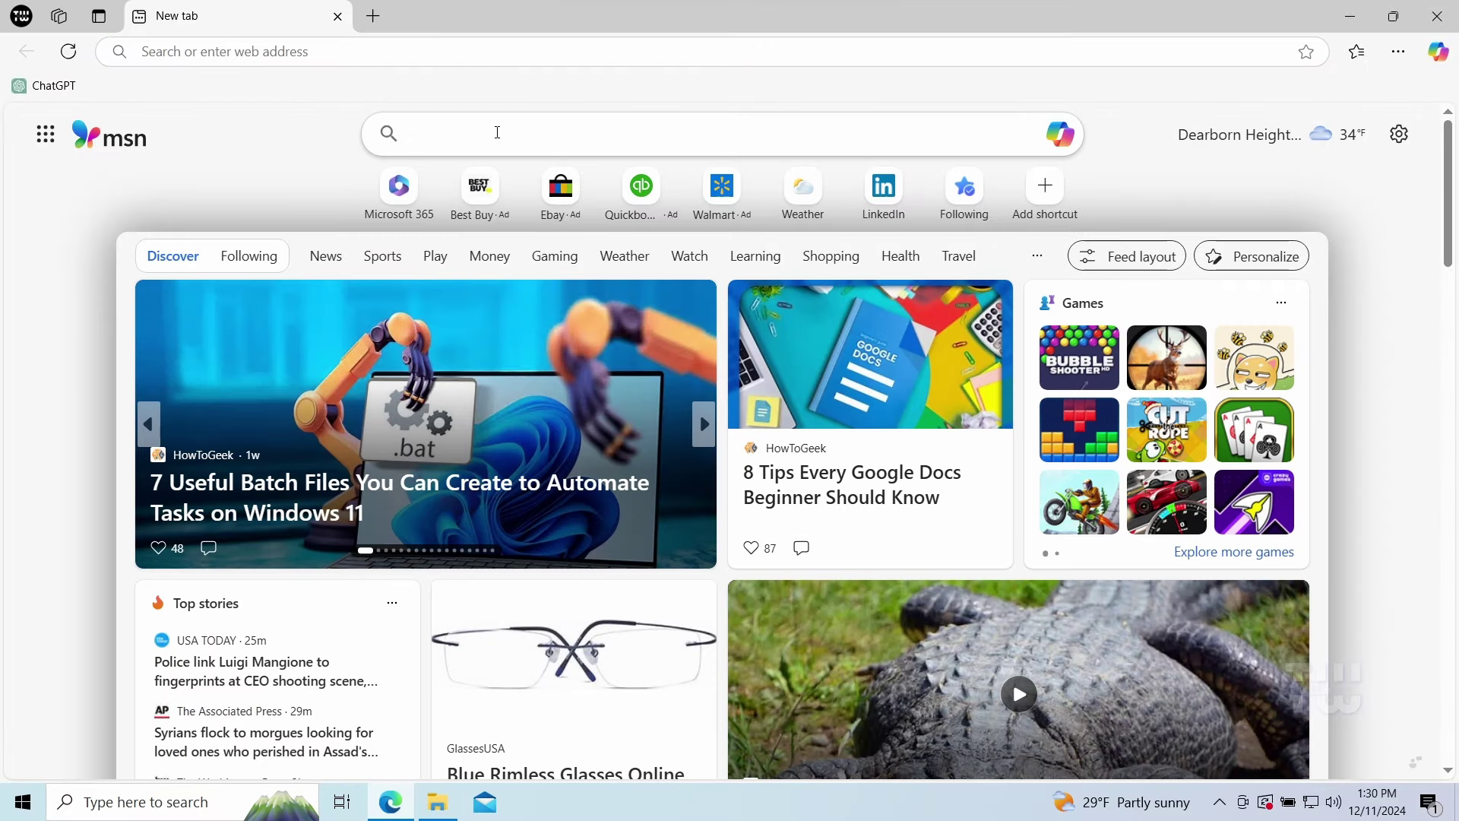
left_click(497, 132)
type("Windows 11 ISO download")
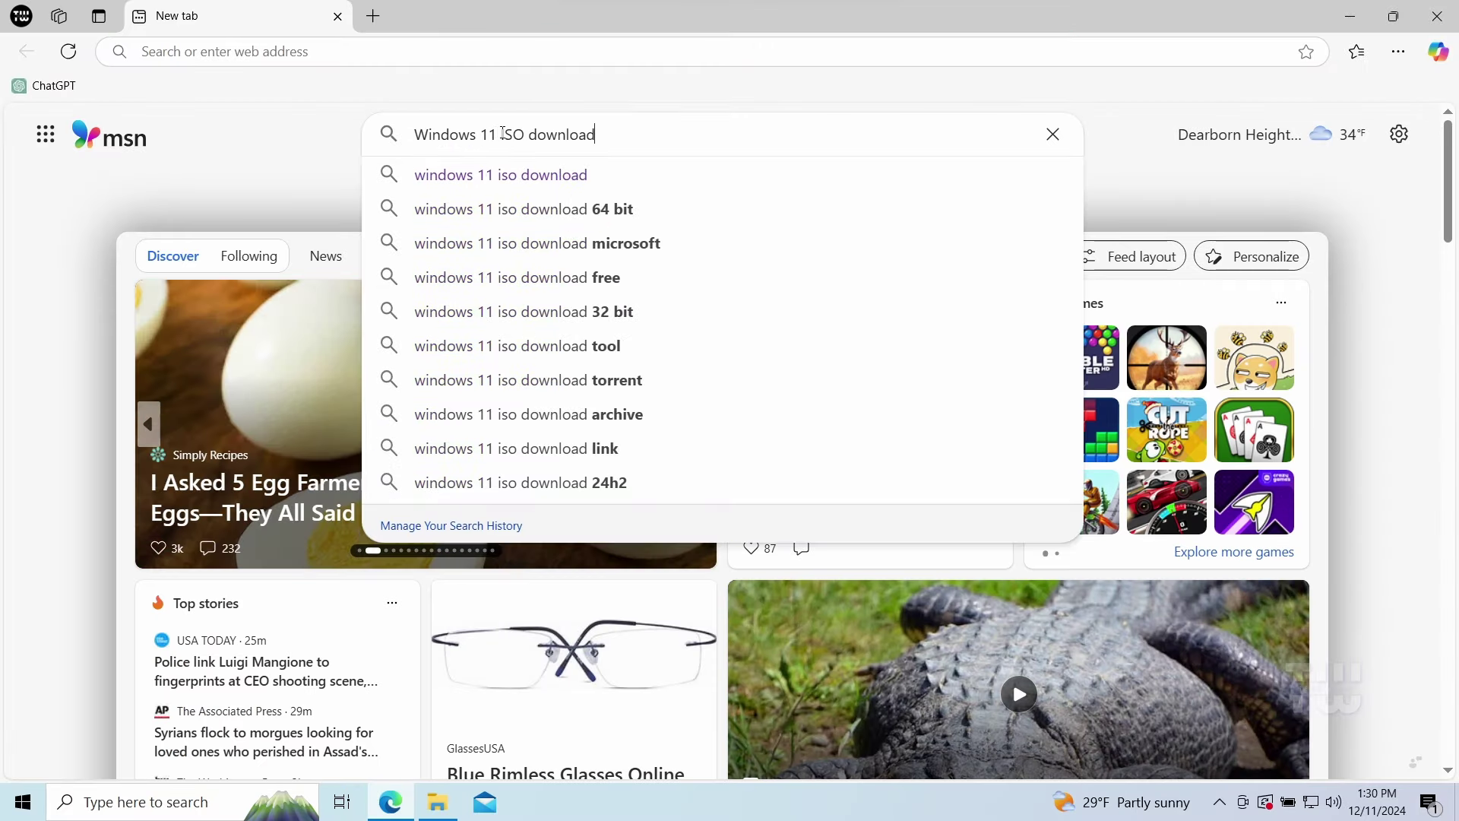
key("Return")
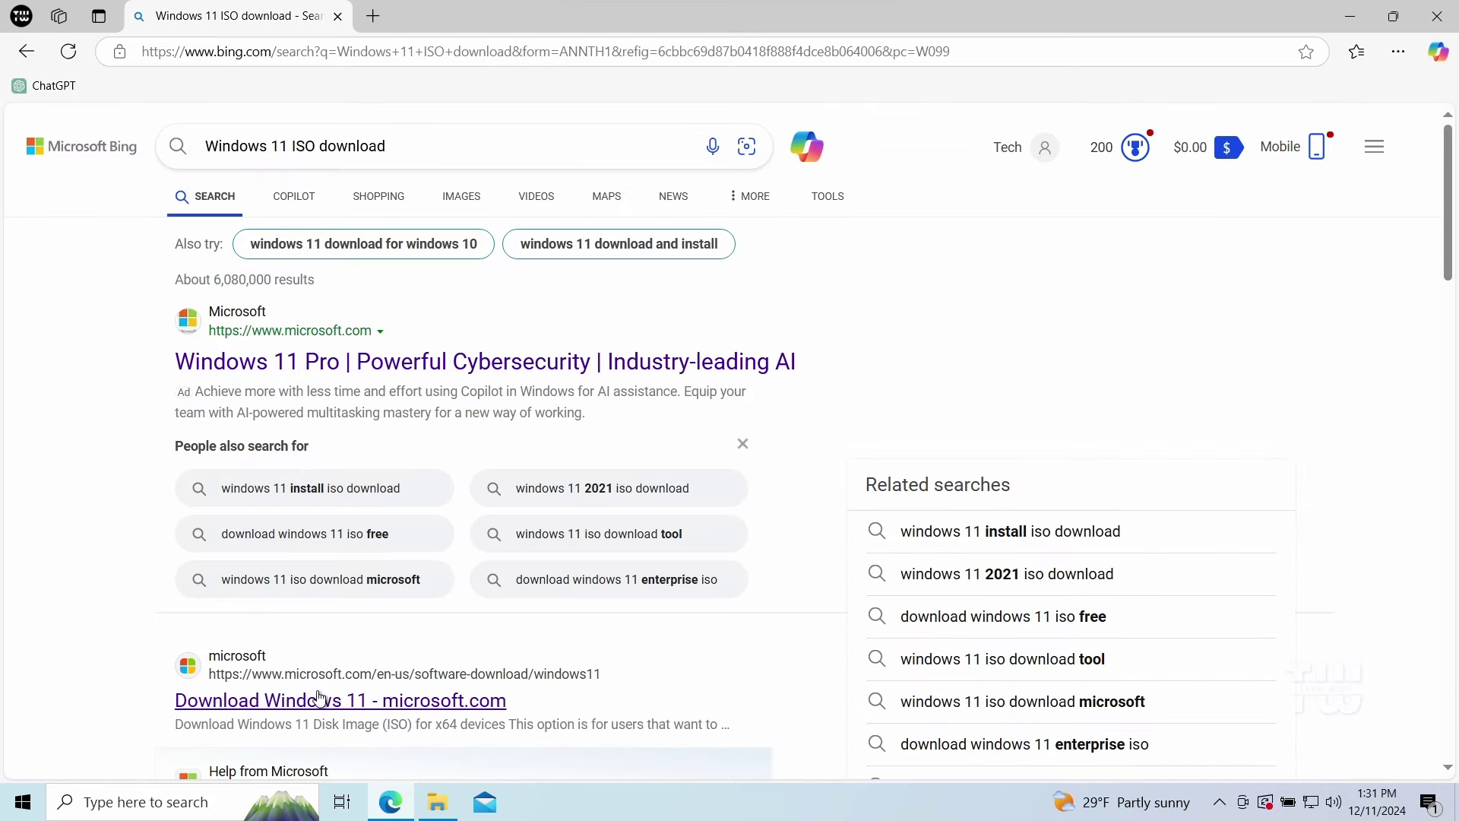
scroll(301, 705, "down", 3)
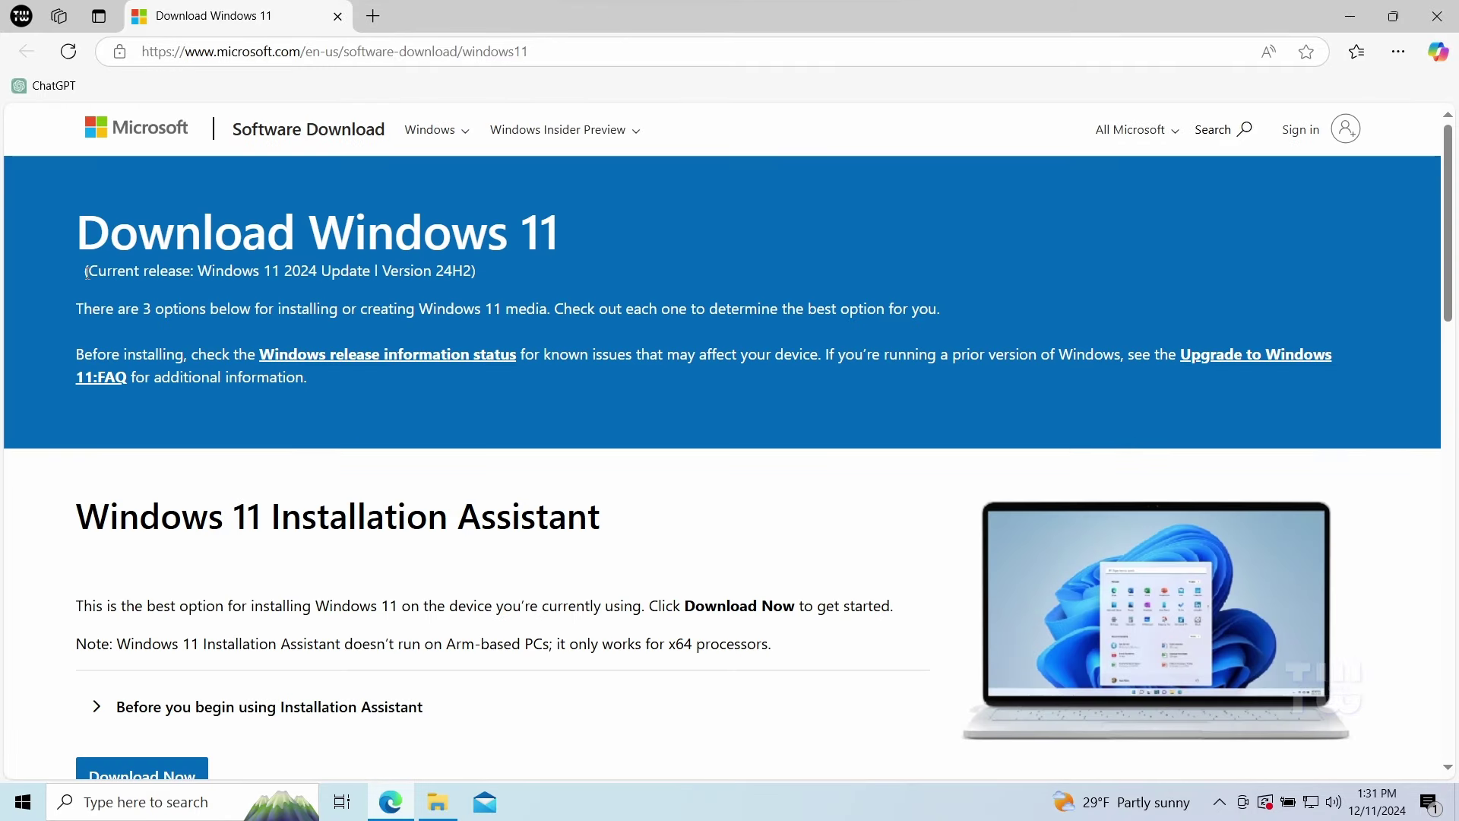
left_click_drag(84, 272, 493, 278)
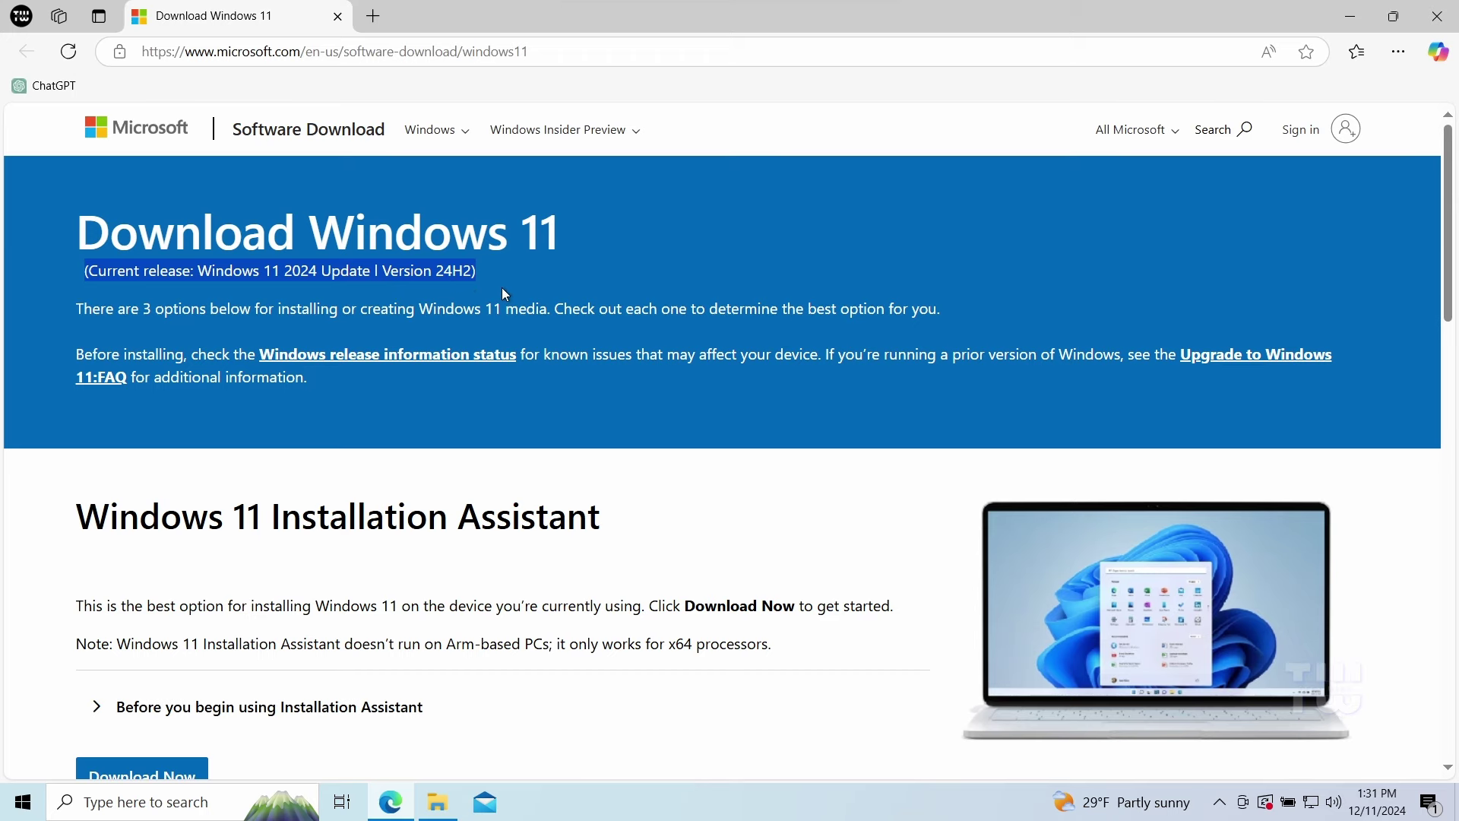
Select the Windows 11 multi-edition ISO for x64 devices and confirm it for download.
scroll(503, 288, "down", 6)
scroll(505, 291, "down", 4)
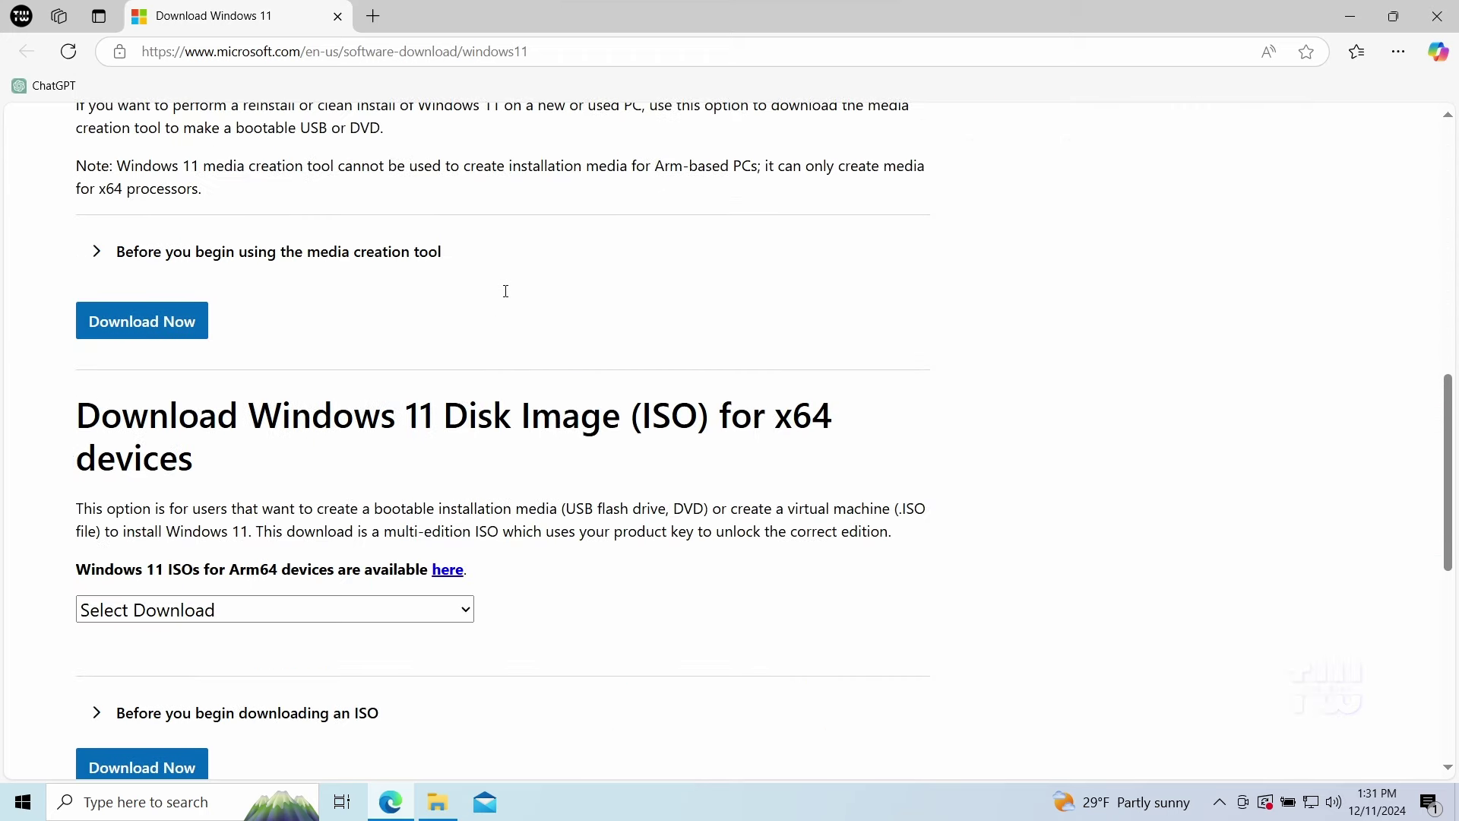
left_click_drag(94, 330, 624, 328)
left_click(393, 415)
left_click(369, 517)
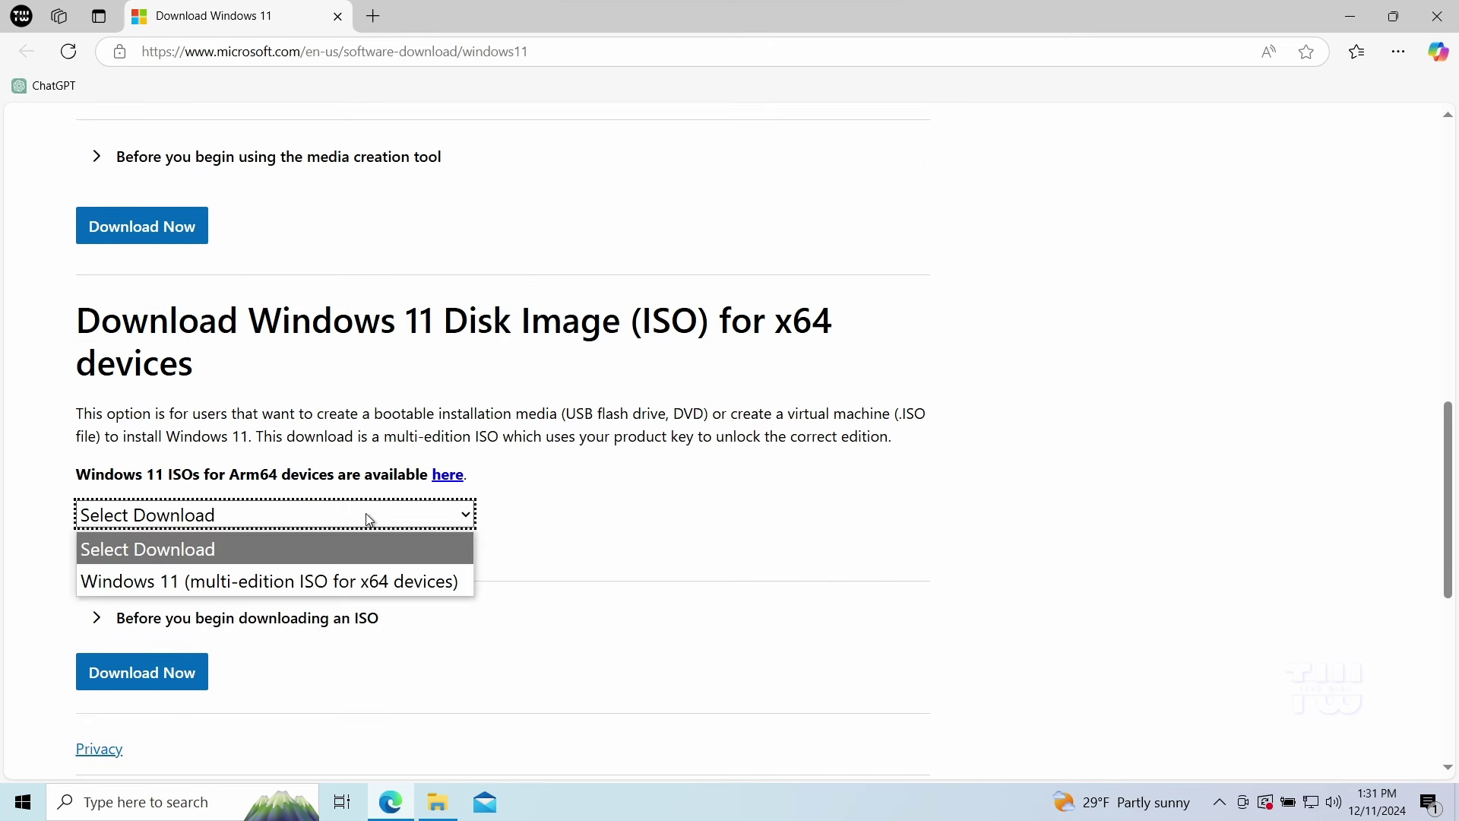
left_click(324, 588)
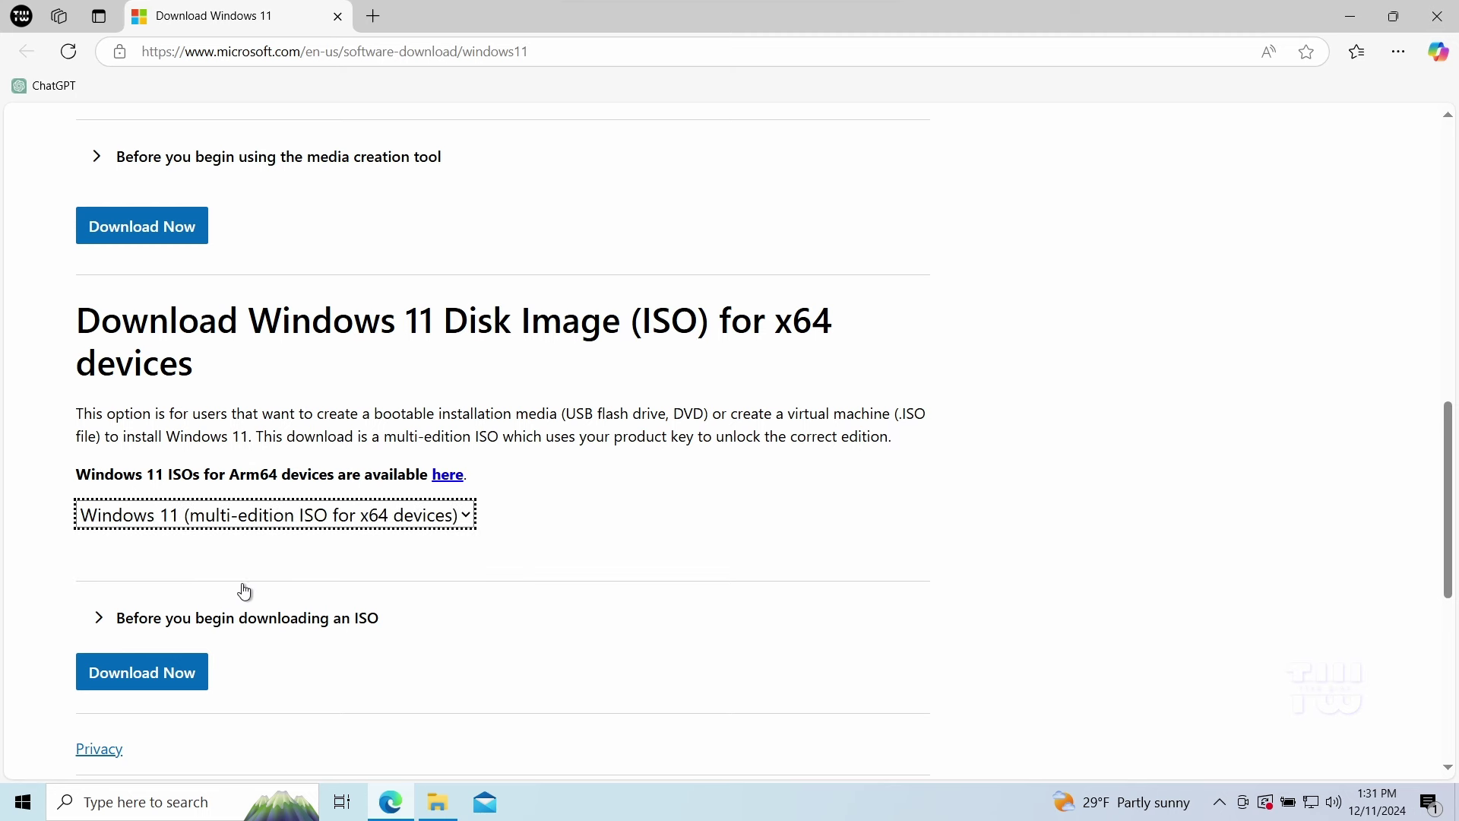
left_click(155, 675)
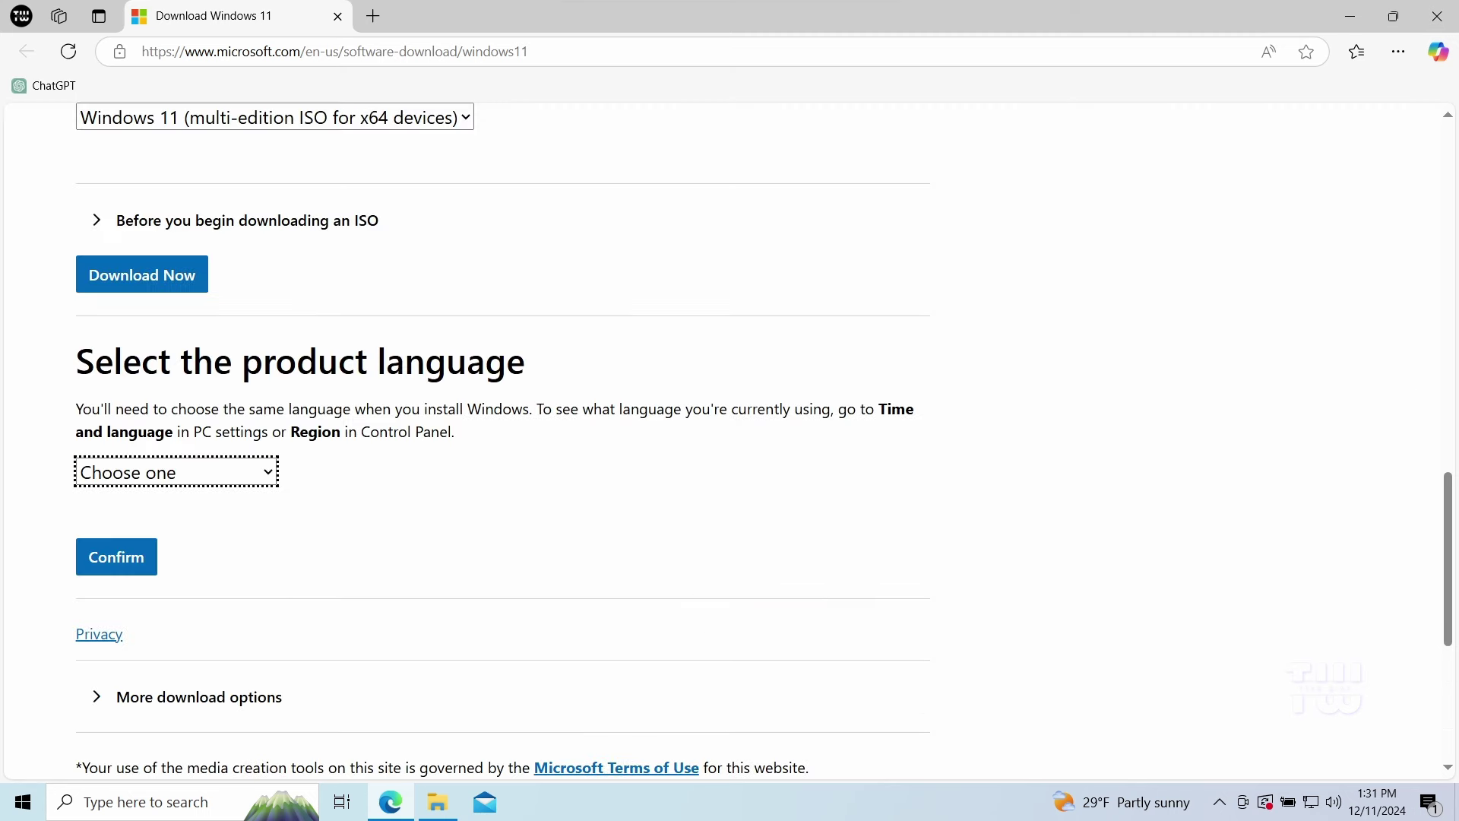
Choose English (United States) as the product language and start the 64-bit ISO download.
left_click(266, 470)
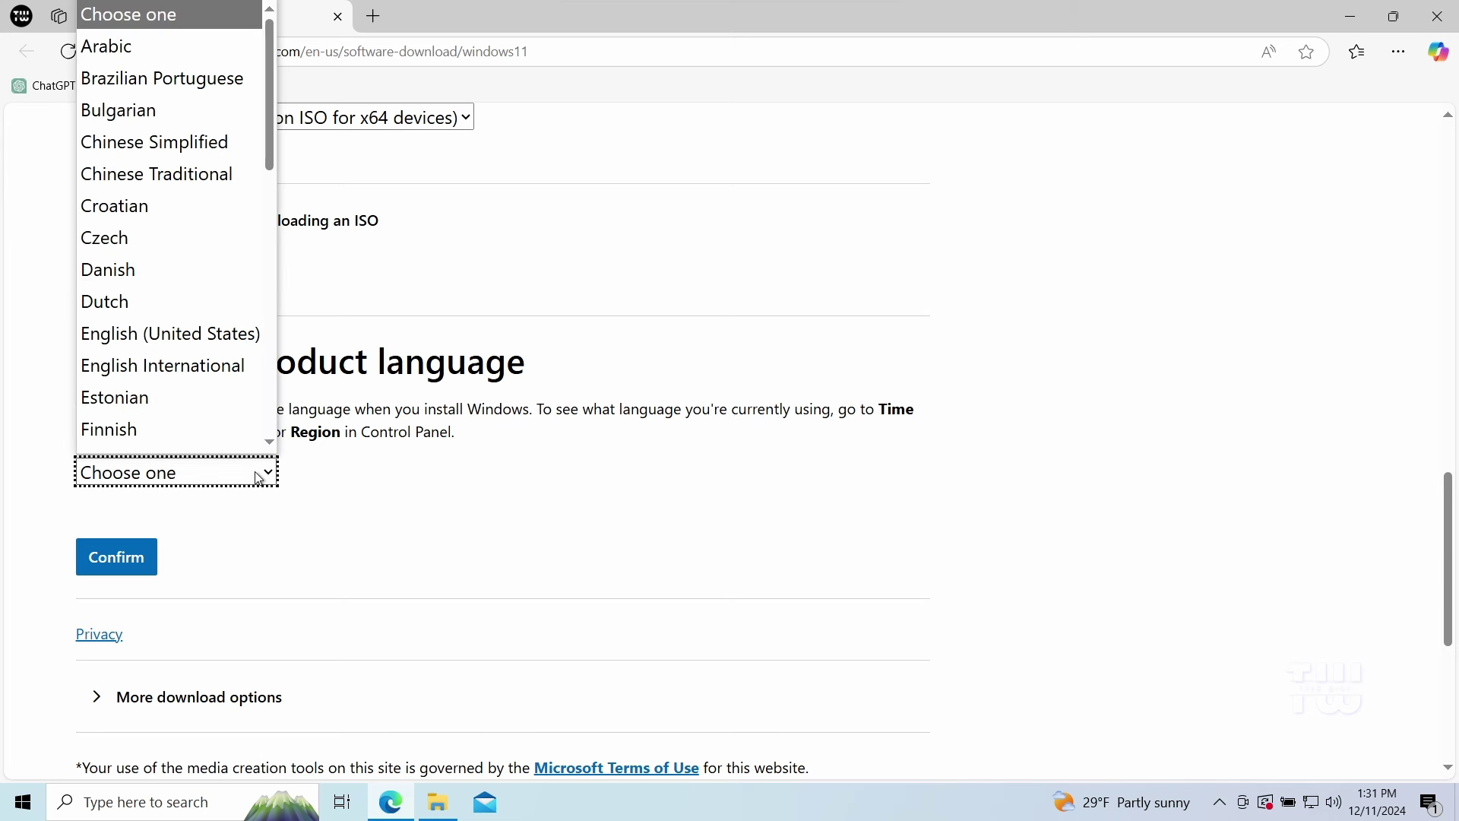
left_click(190, 313)
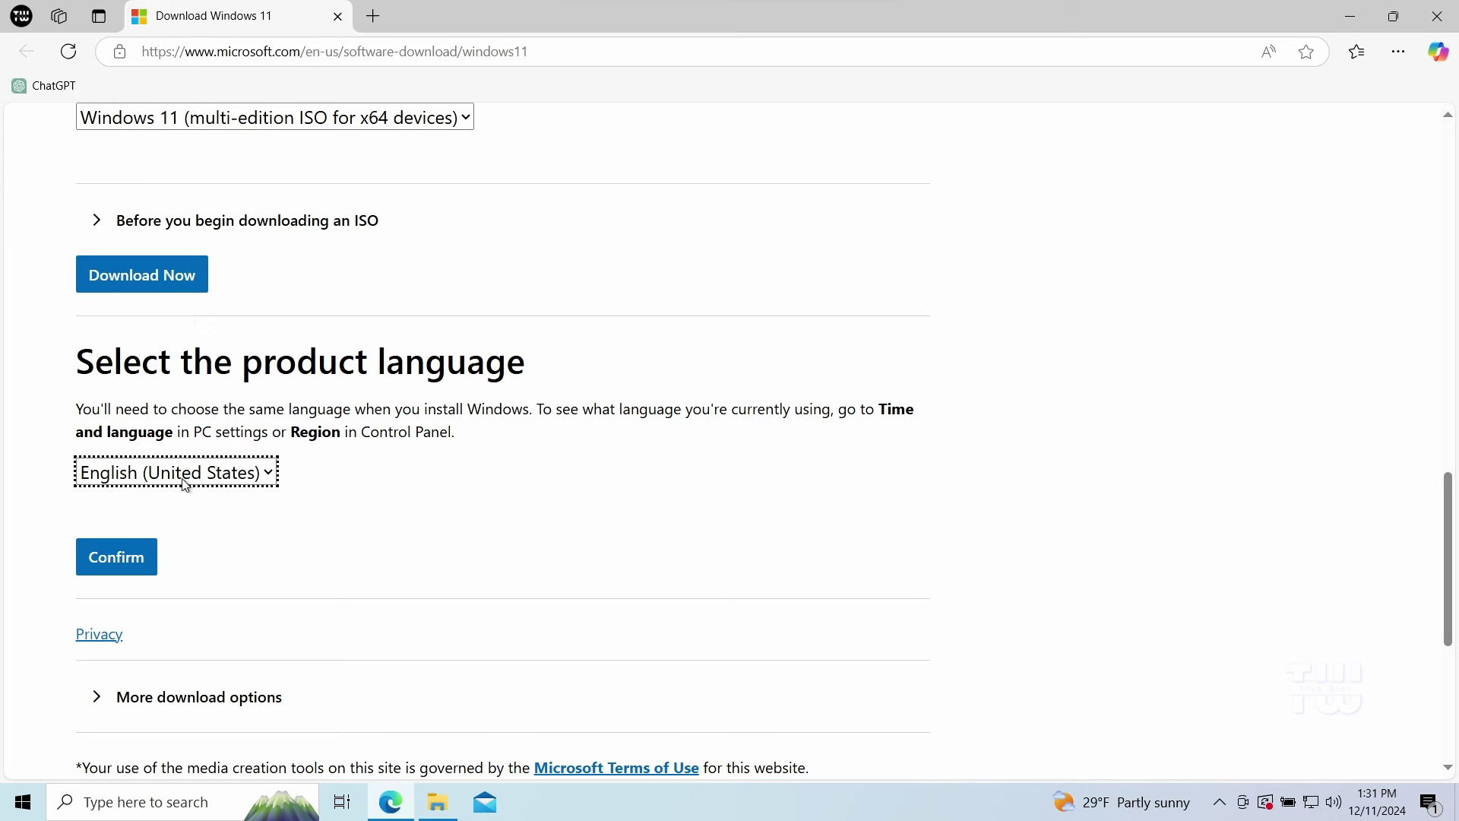
left_click(122, 559)
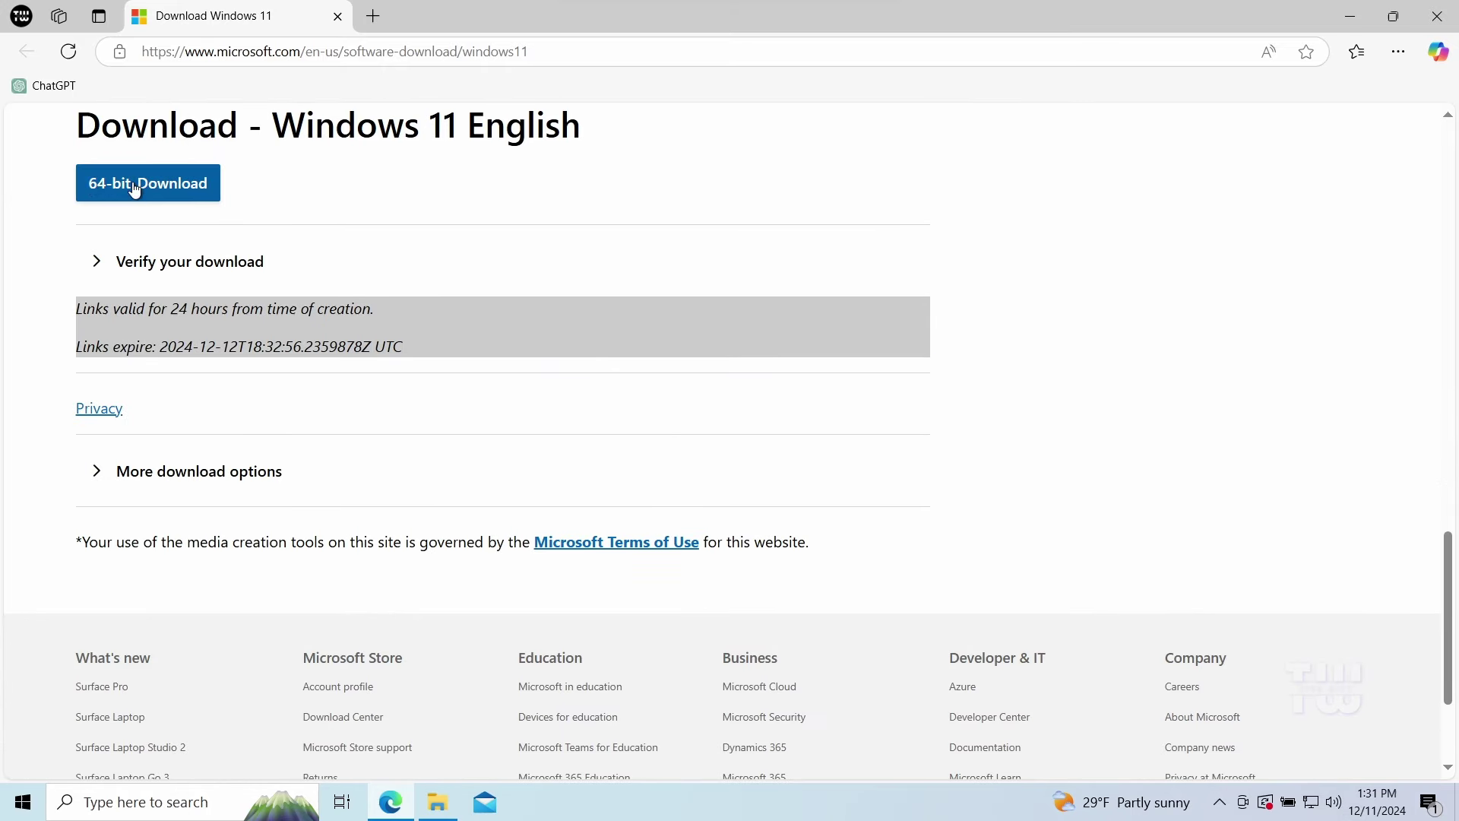
left_click(168, 188)
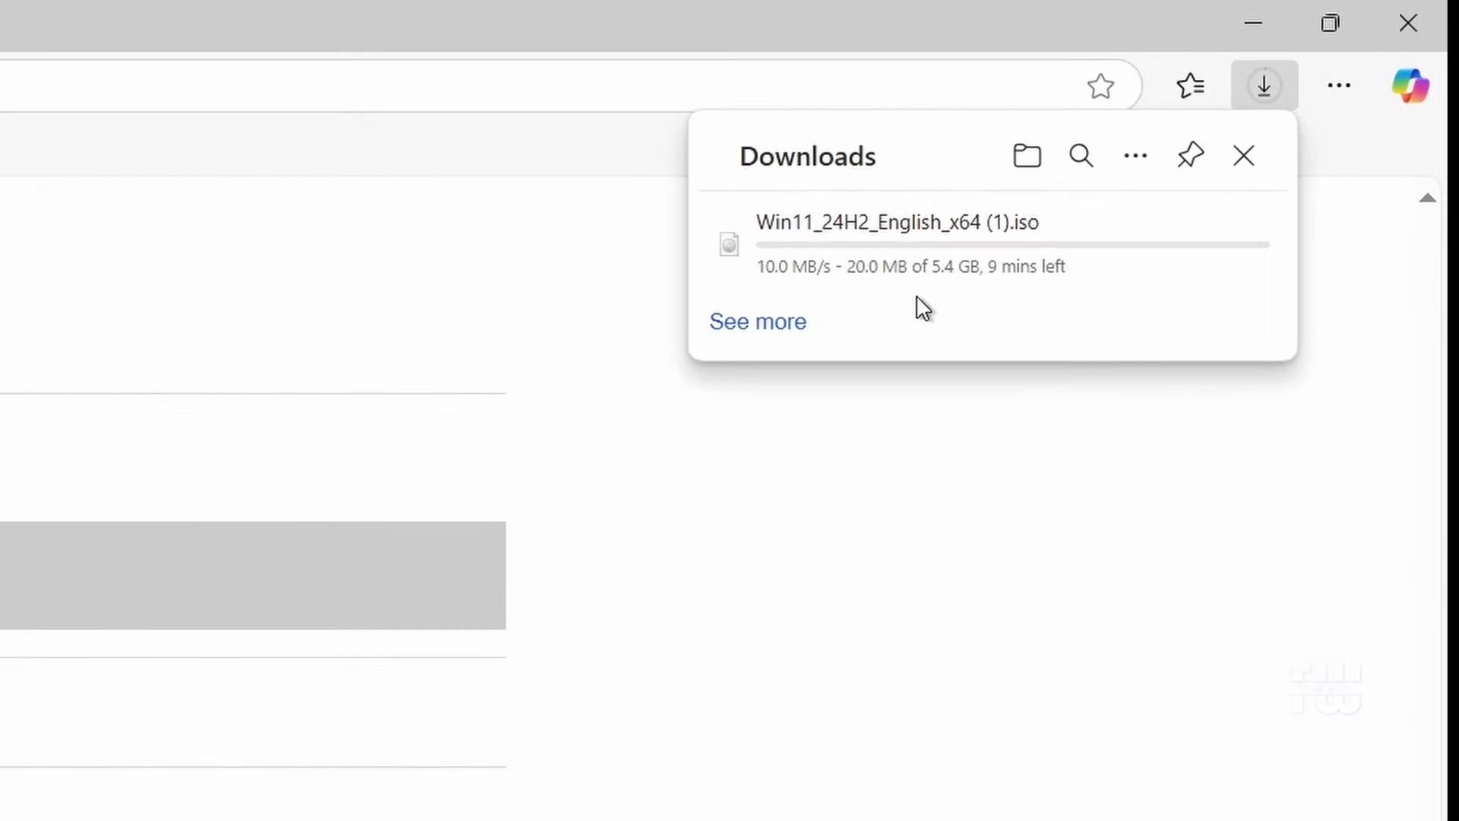
Search for 'rufus' and download rufus-4.6.exe from rufus.ie's latest releases.
mouse_move(1133, 160)
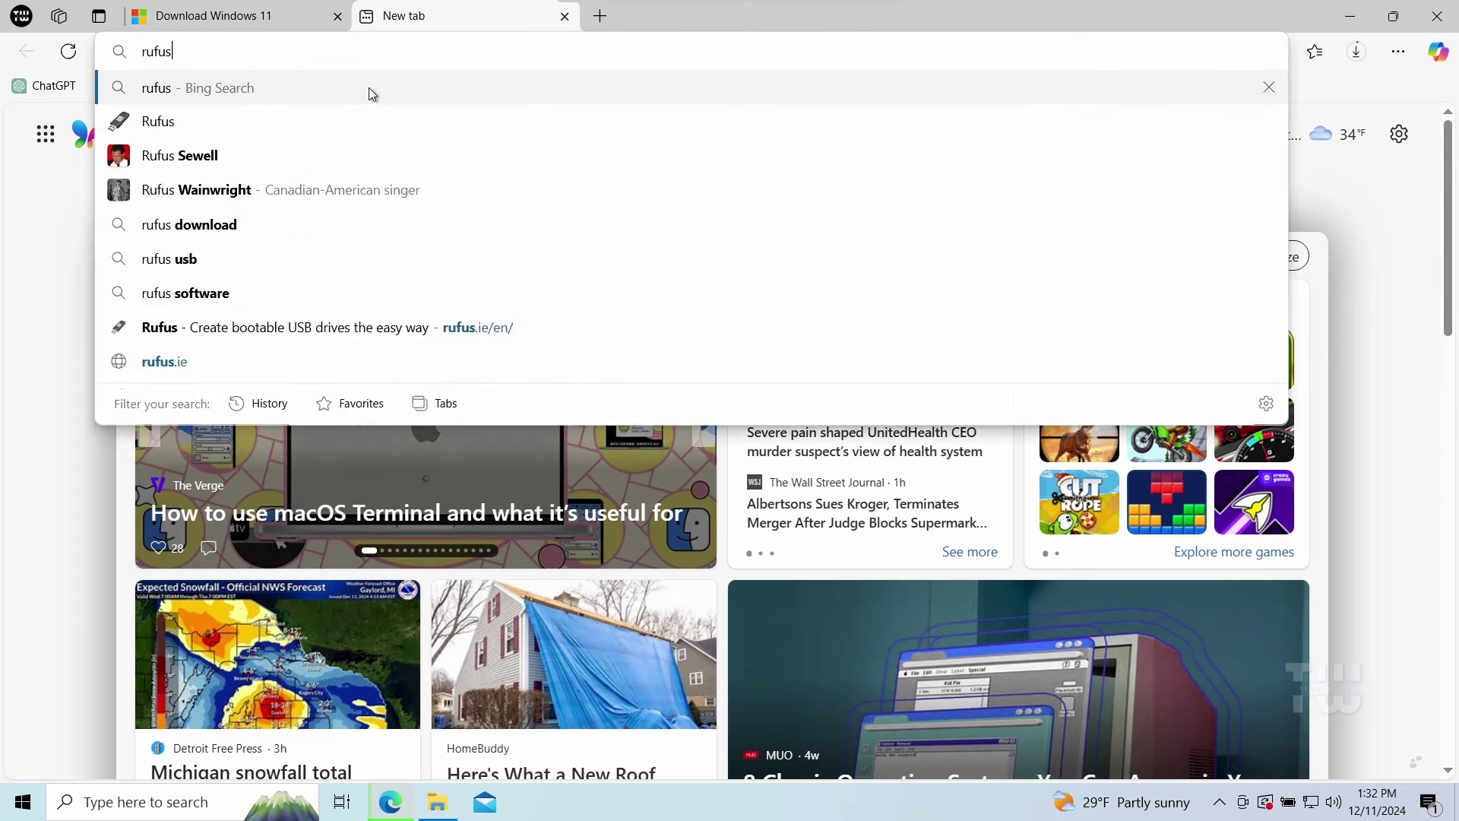
key("Return")
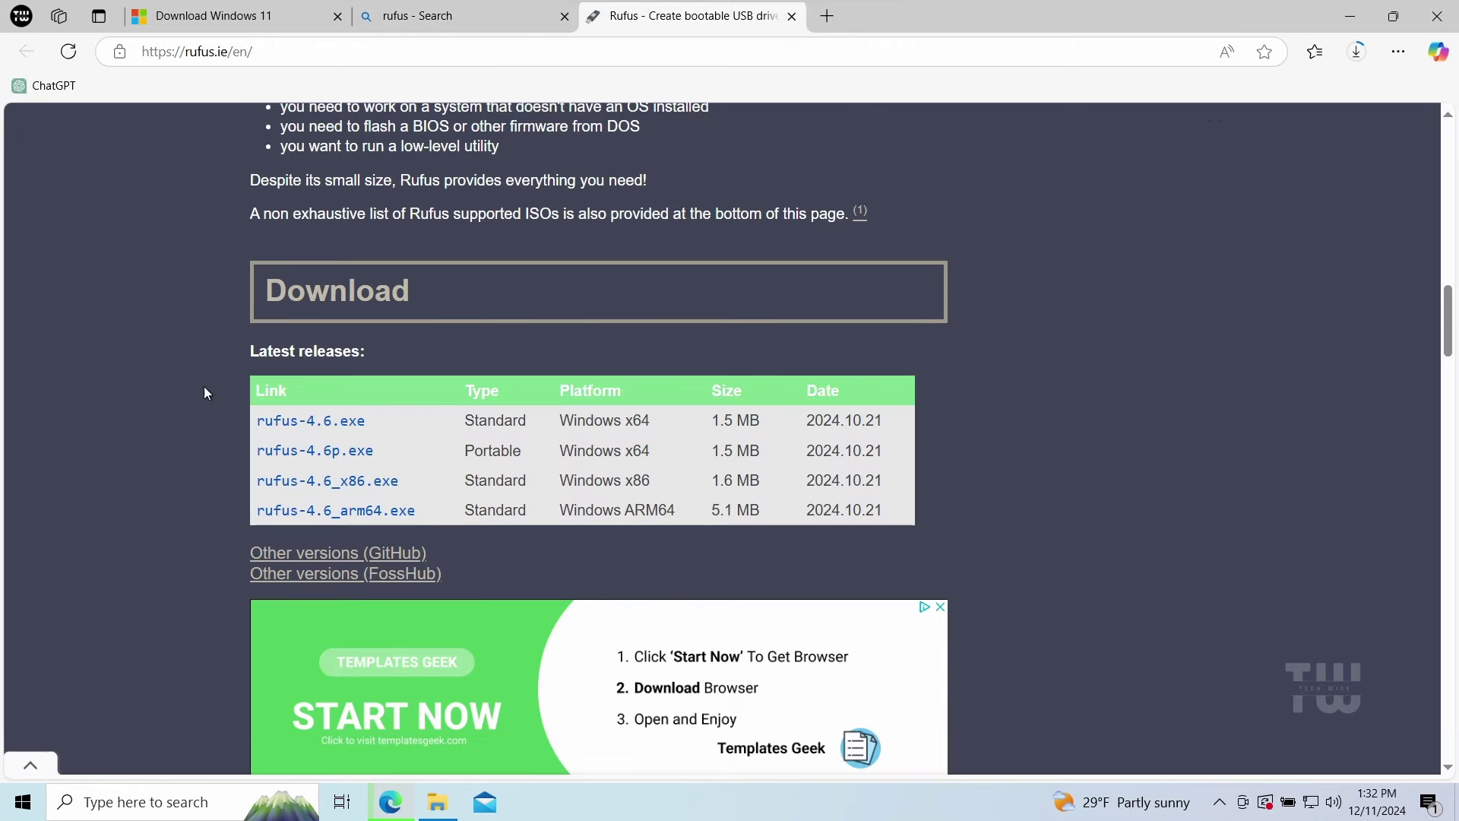
left_click(328, 433)
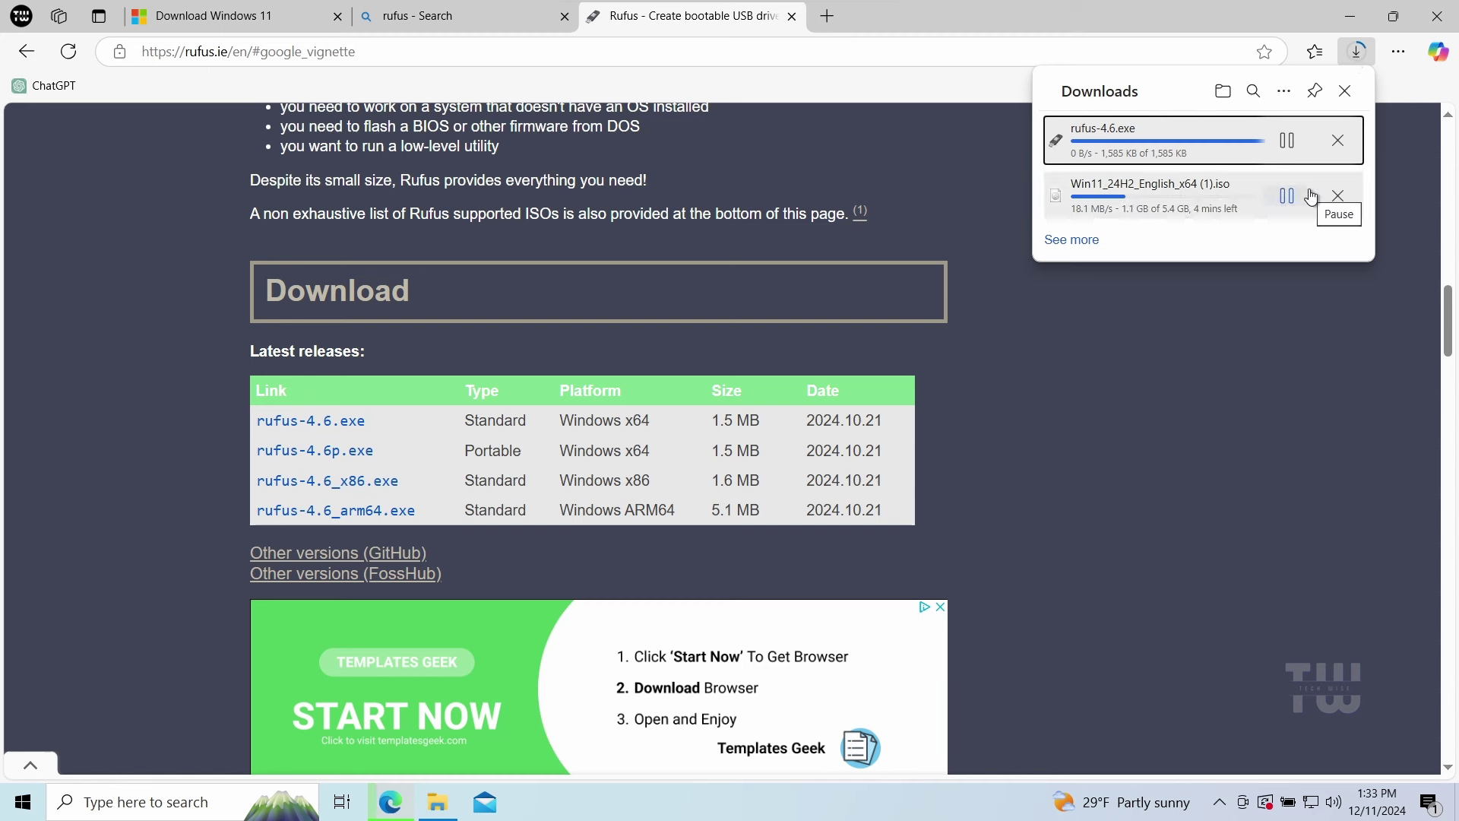
Launch rufus-4.6.exe from the Downloads folder and approve the User Account Control prompt.
left_click(1286, 139)
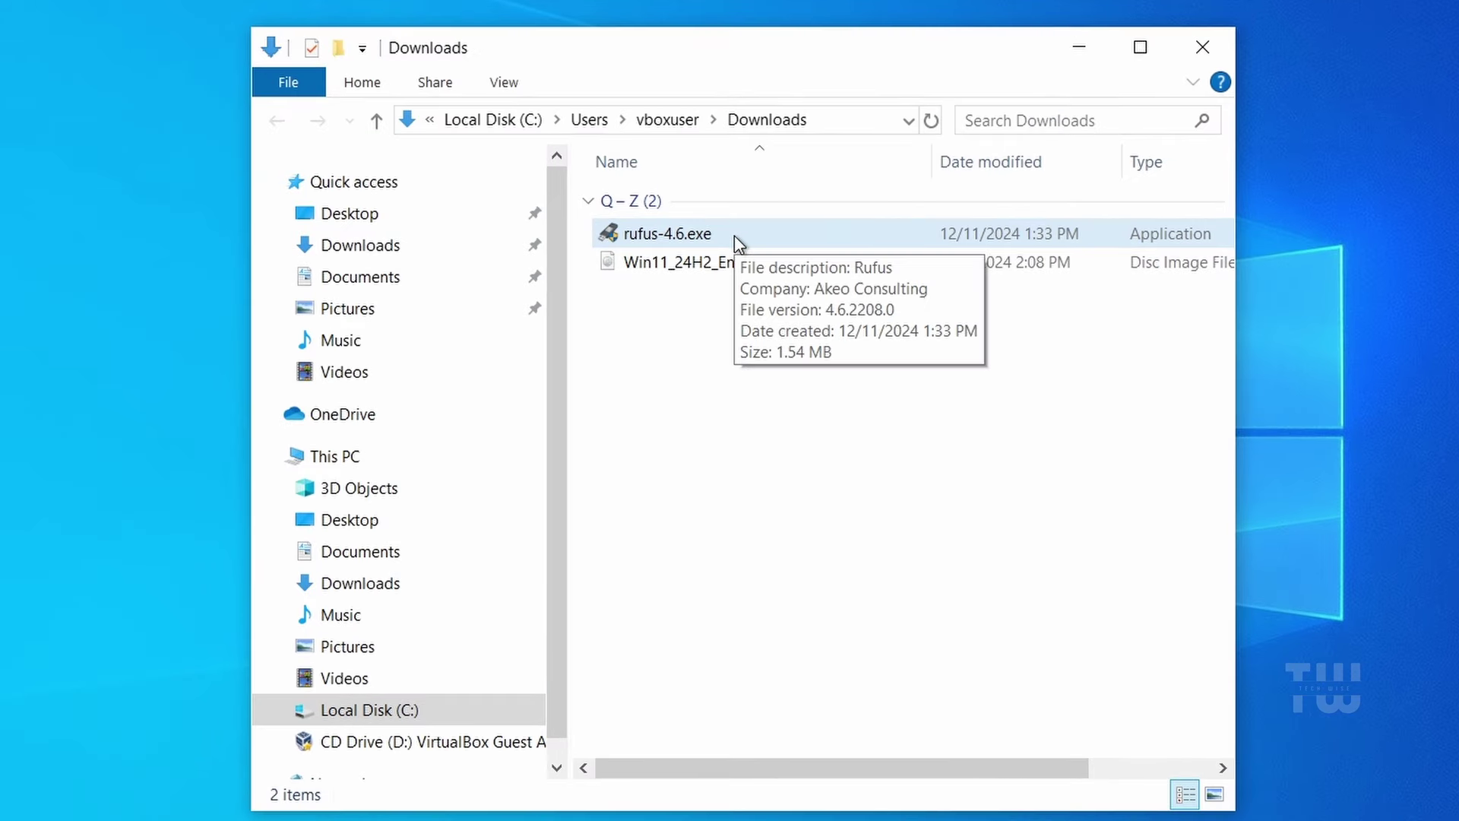
left_click(735, 253)
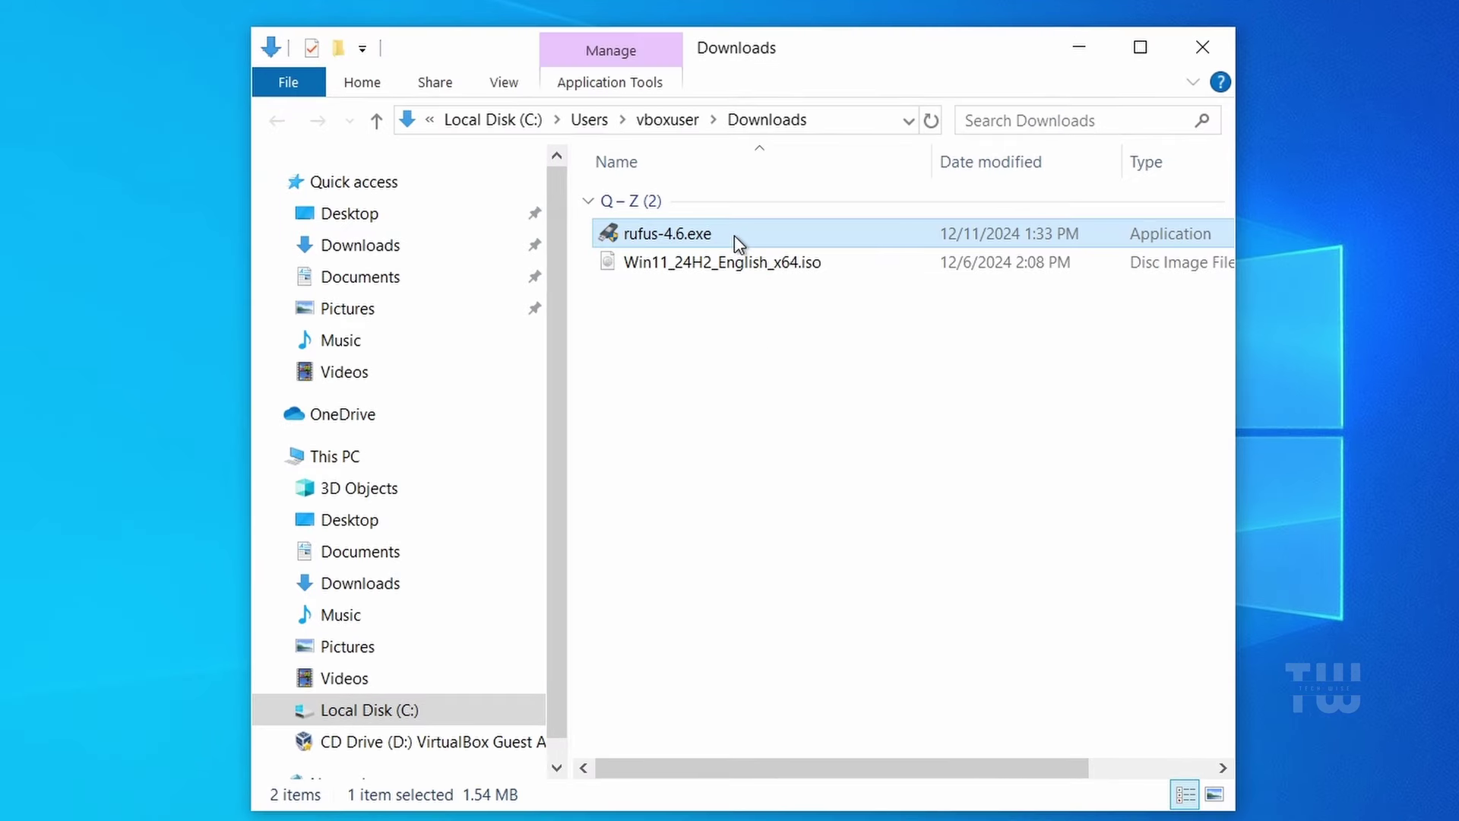
double_click(734, 235)
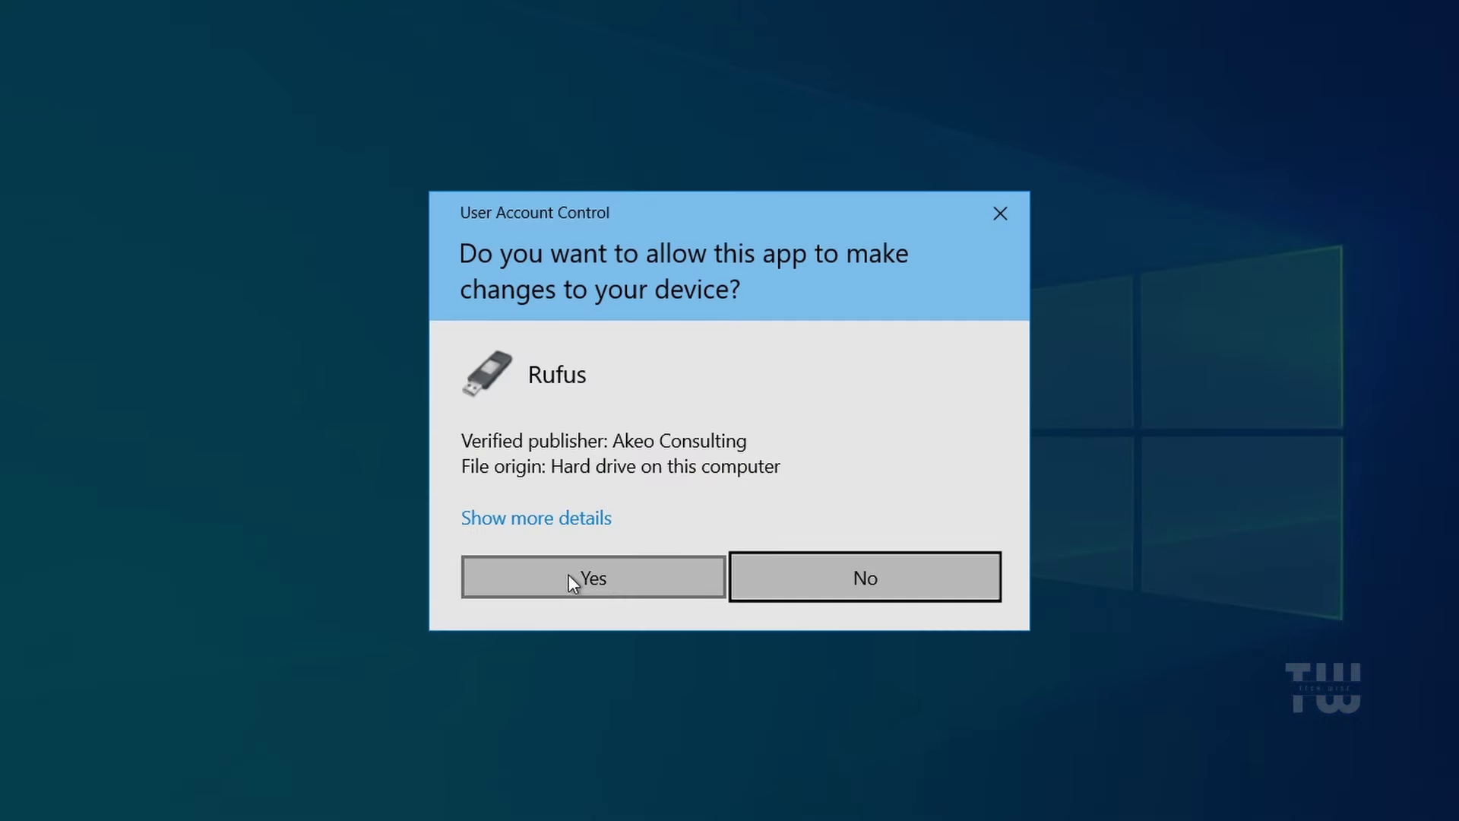
left_click(593, 579)
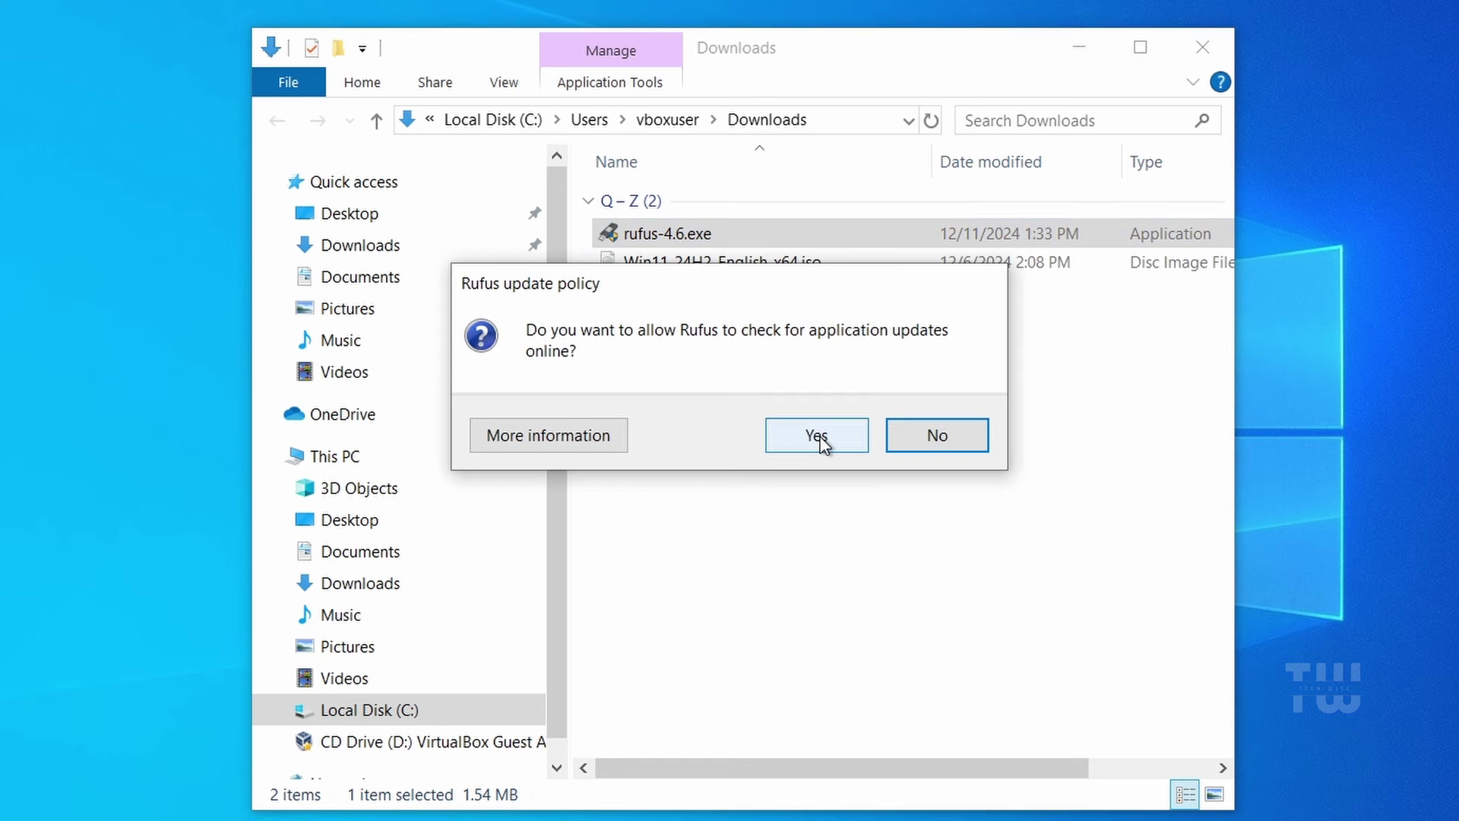
Allow Rufus's online update checks and keep KINGSTONE (E:) 16 GB as the target device.
left_click(822, 443)
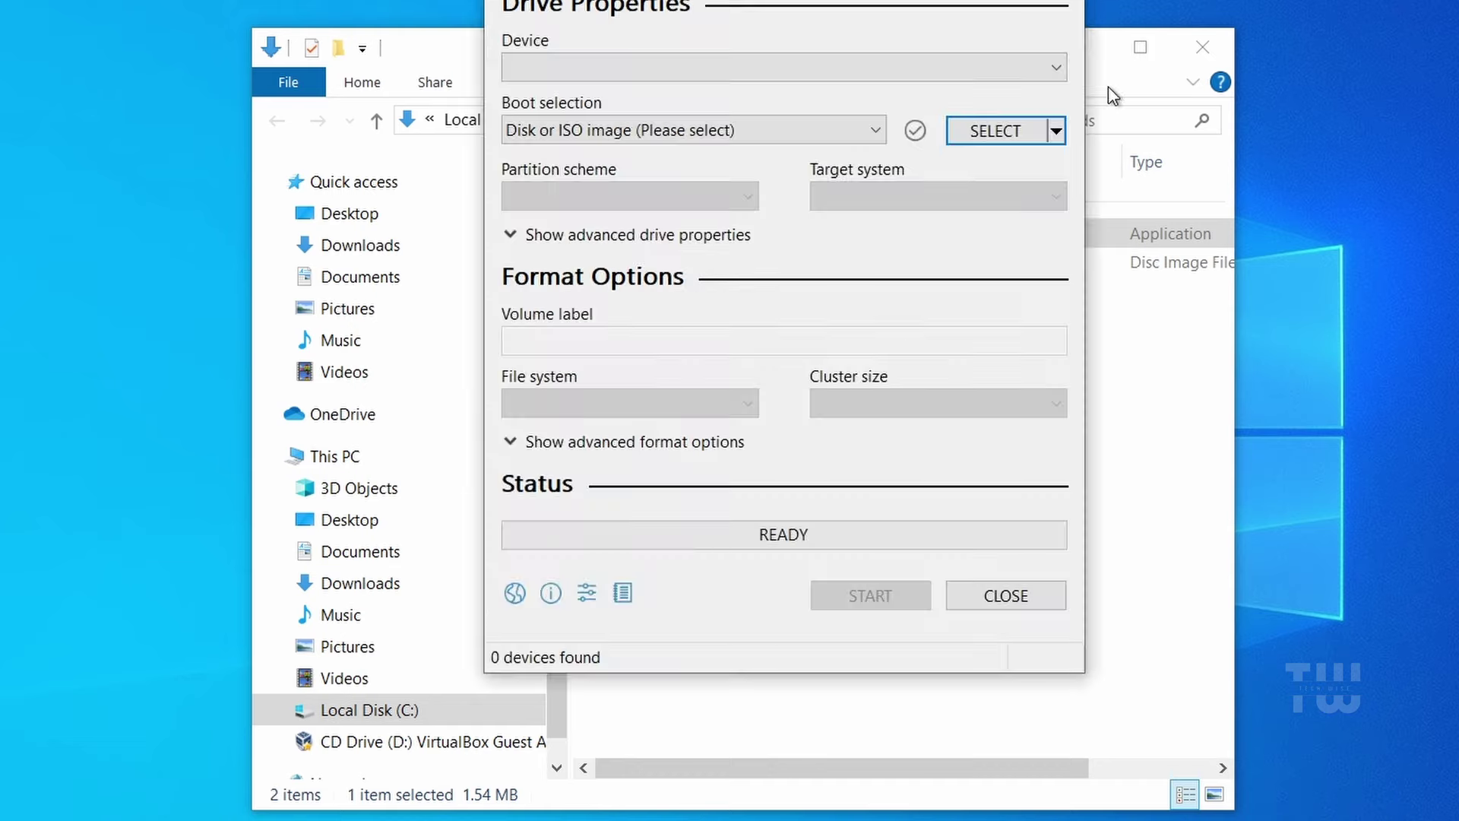
left_click(1108, 86)
left_click(1060, 135)
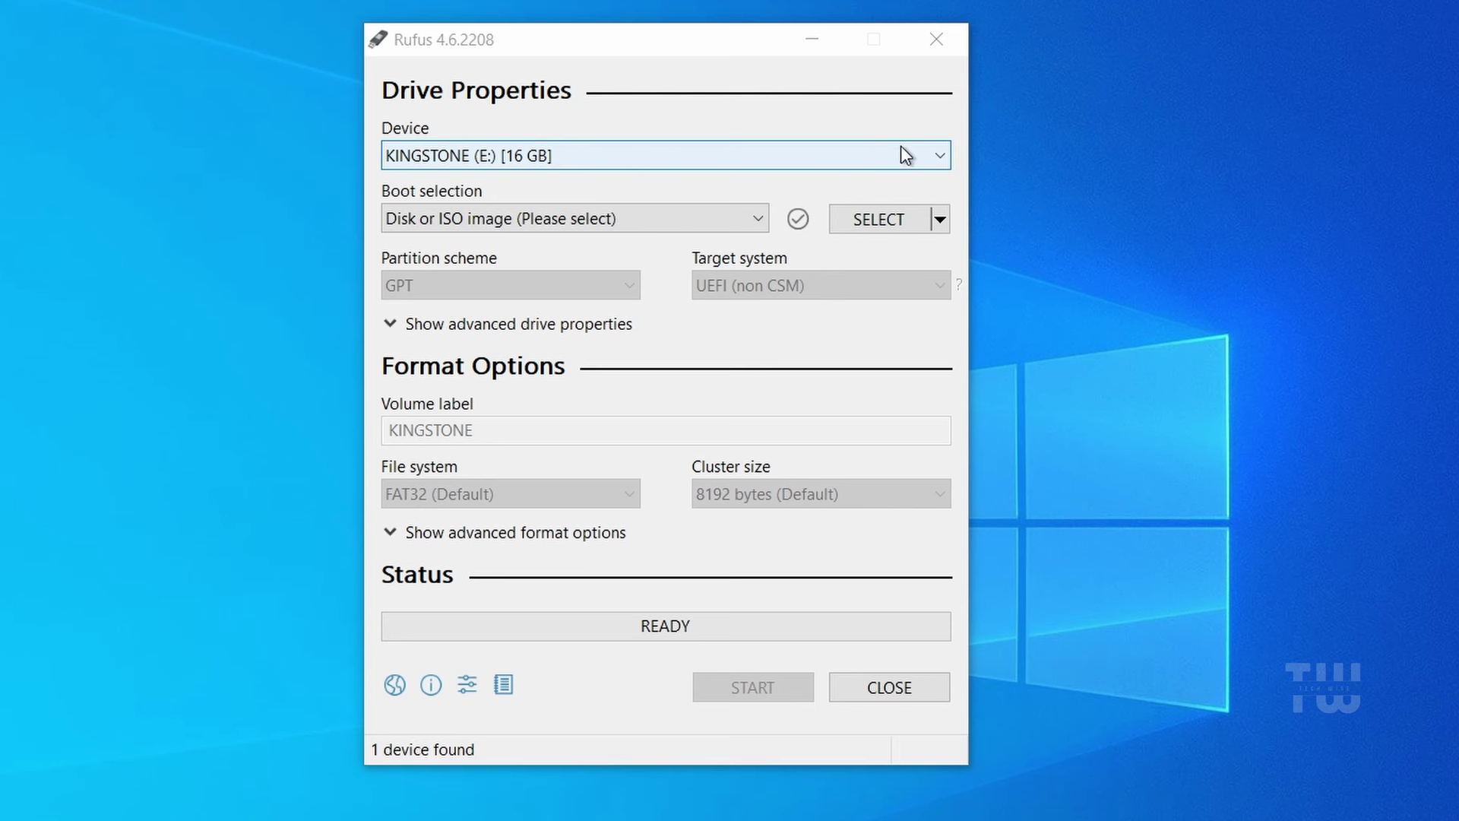
left_click(941, 158)
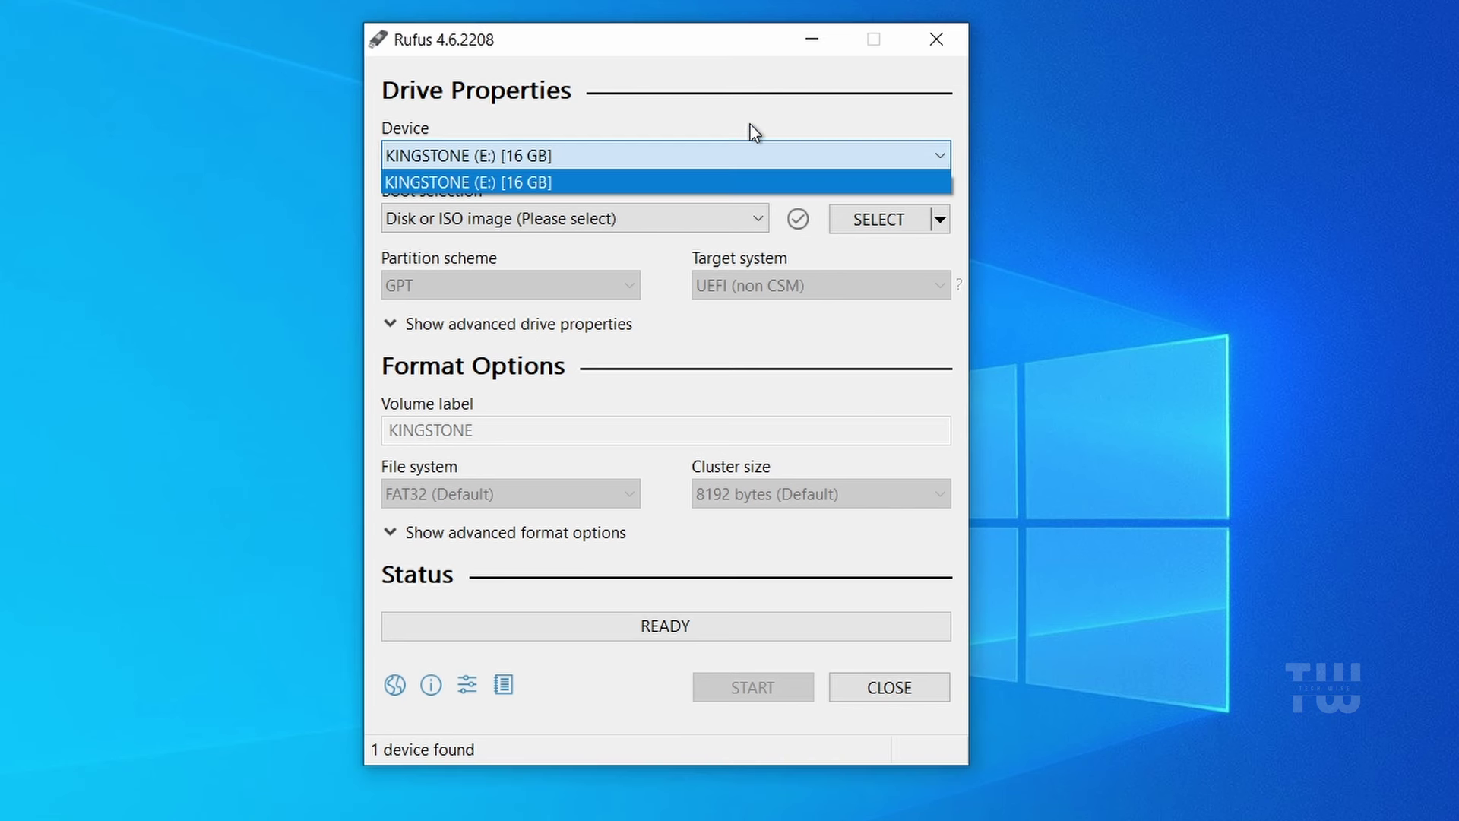
left_click(742, 146)
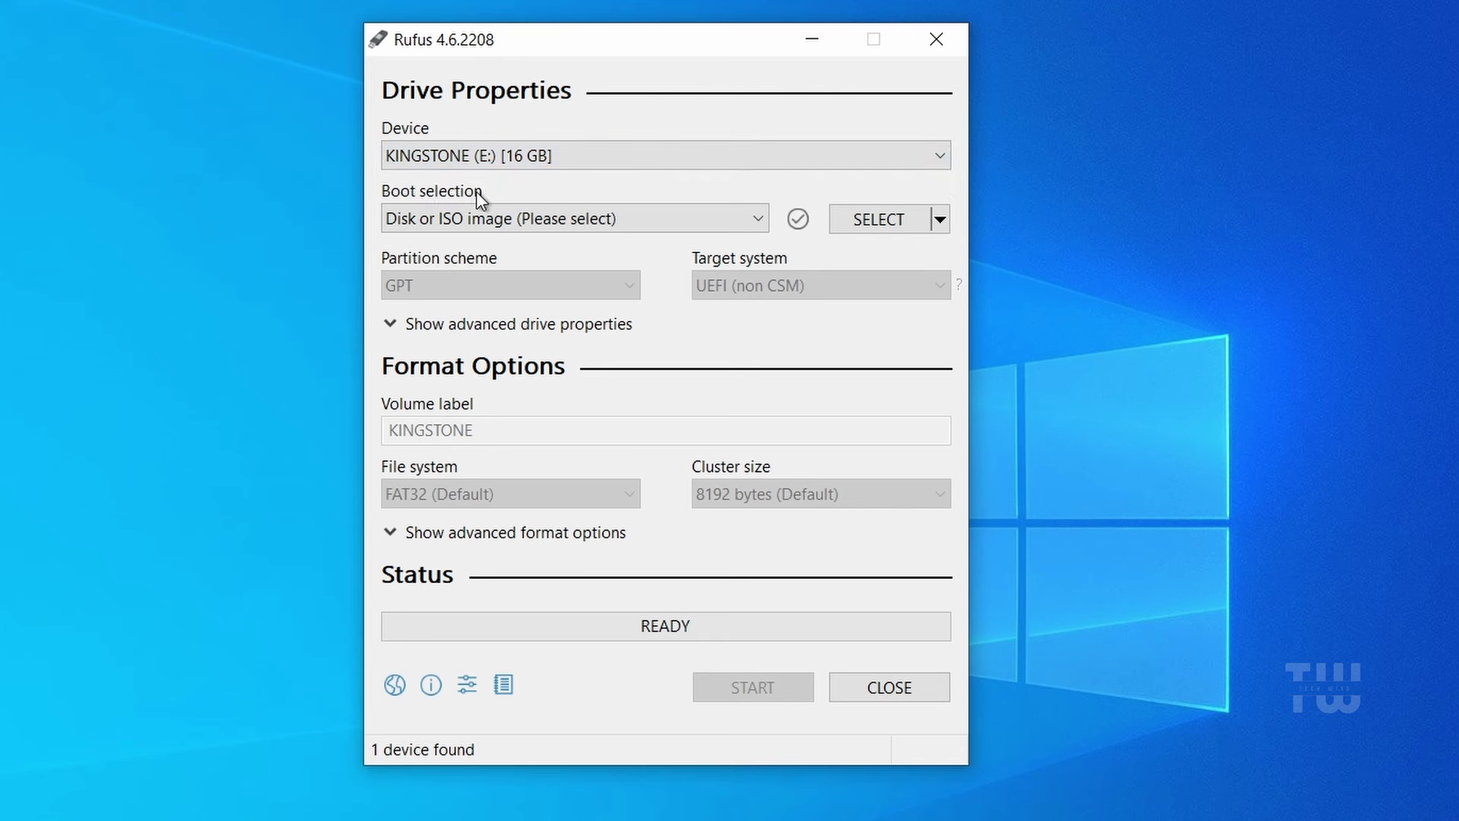
Load Win11_24H2_English_x64.iso as Rufus's boot image.
left_click(896, 220)
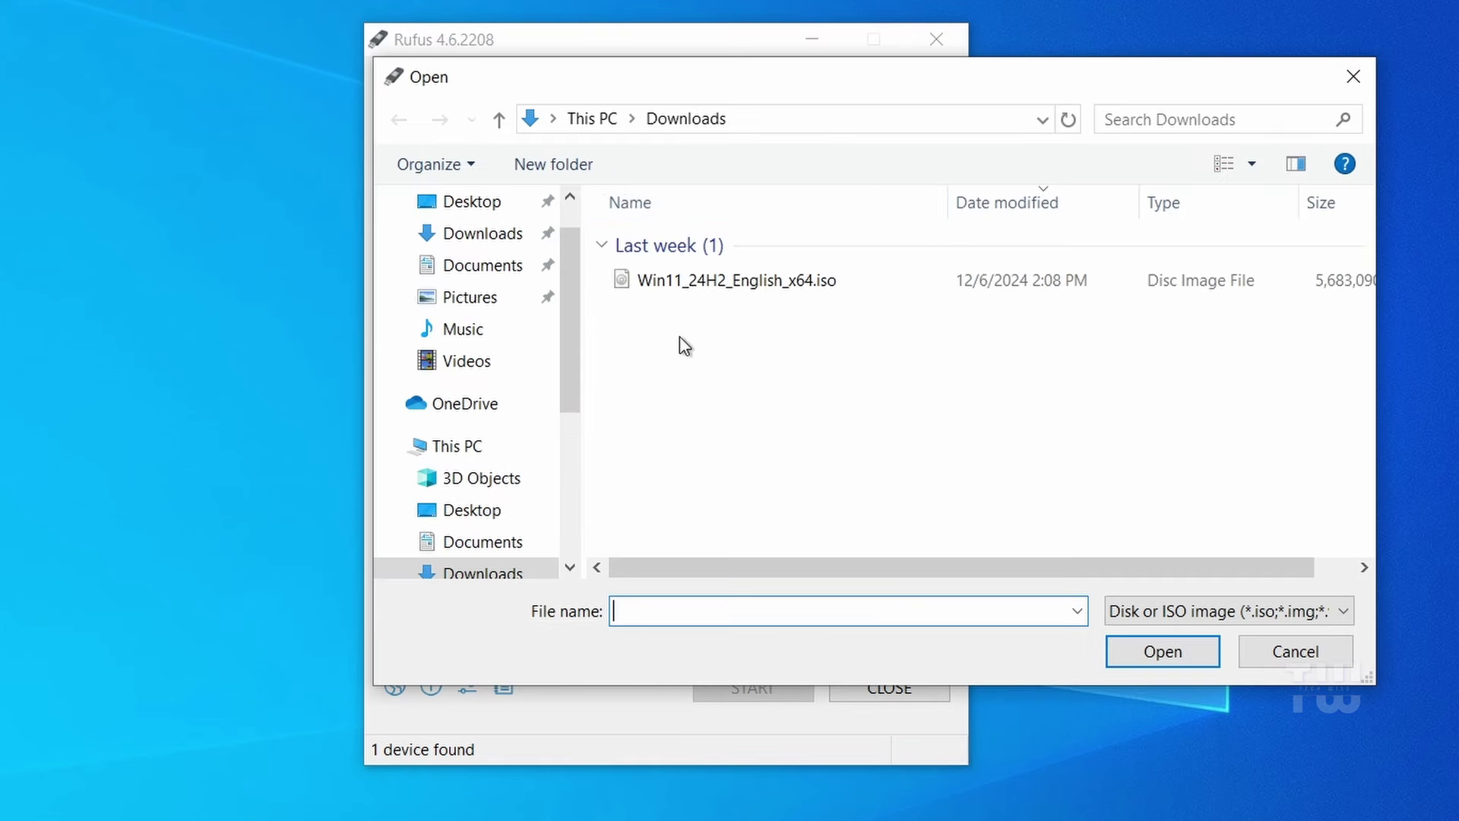
left_click(741, 289)
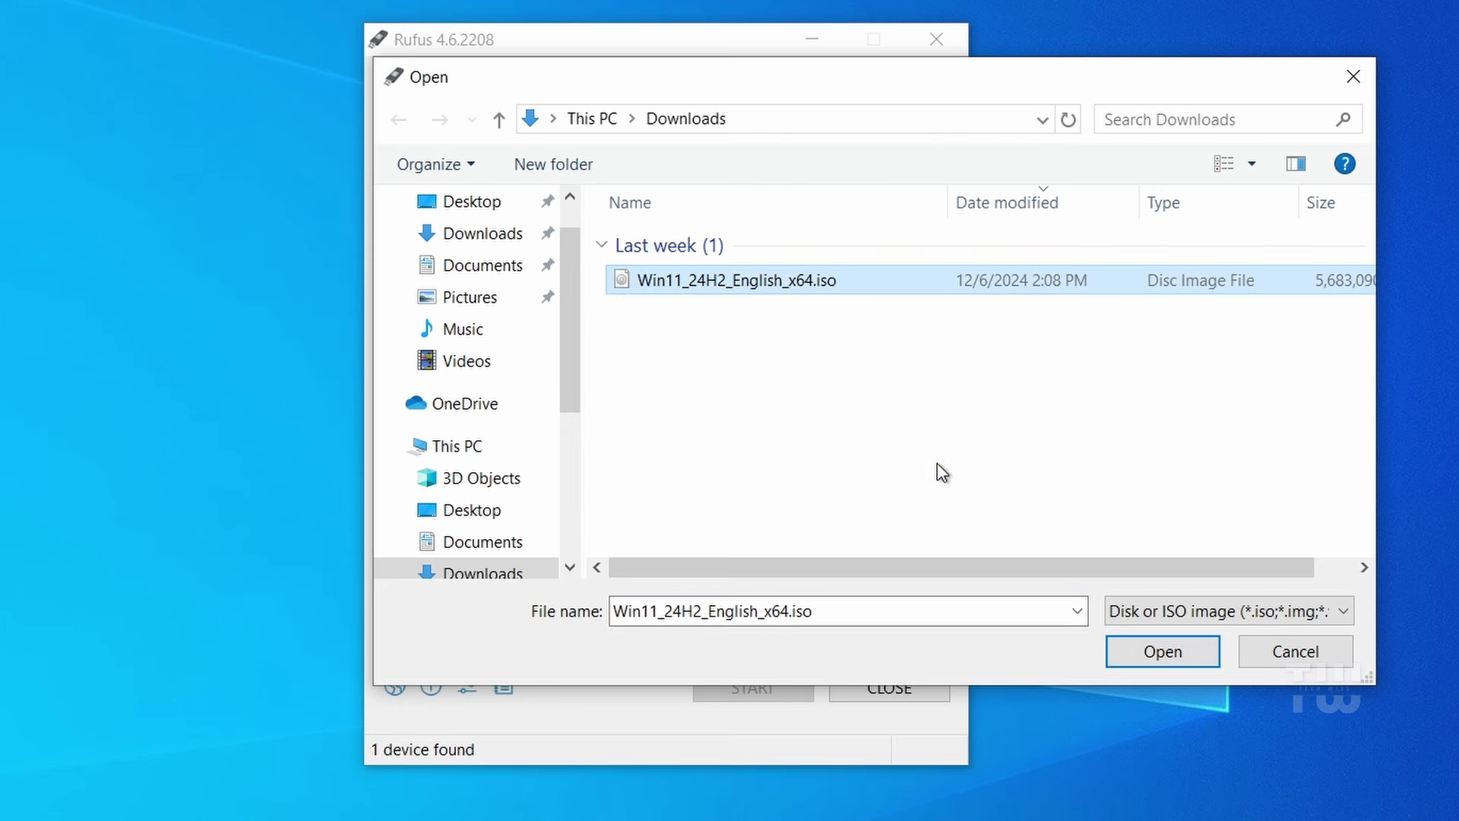
left_click(1157, 666)
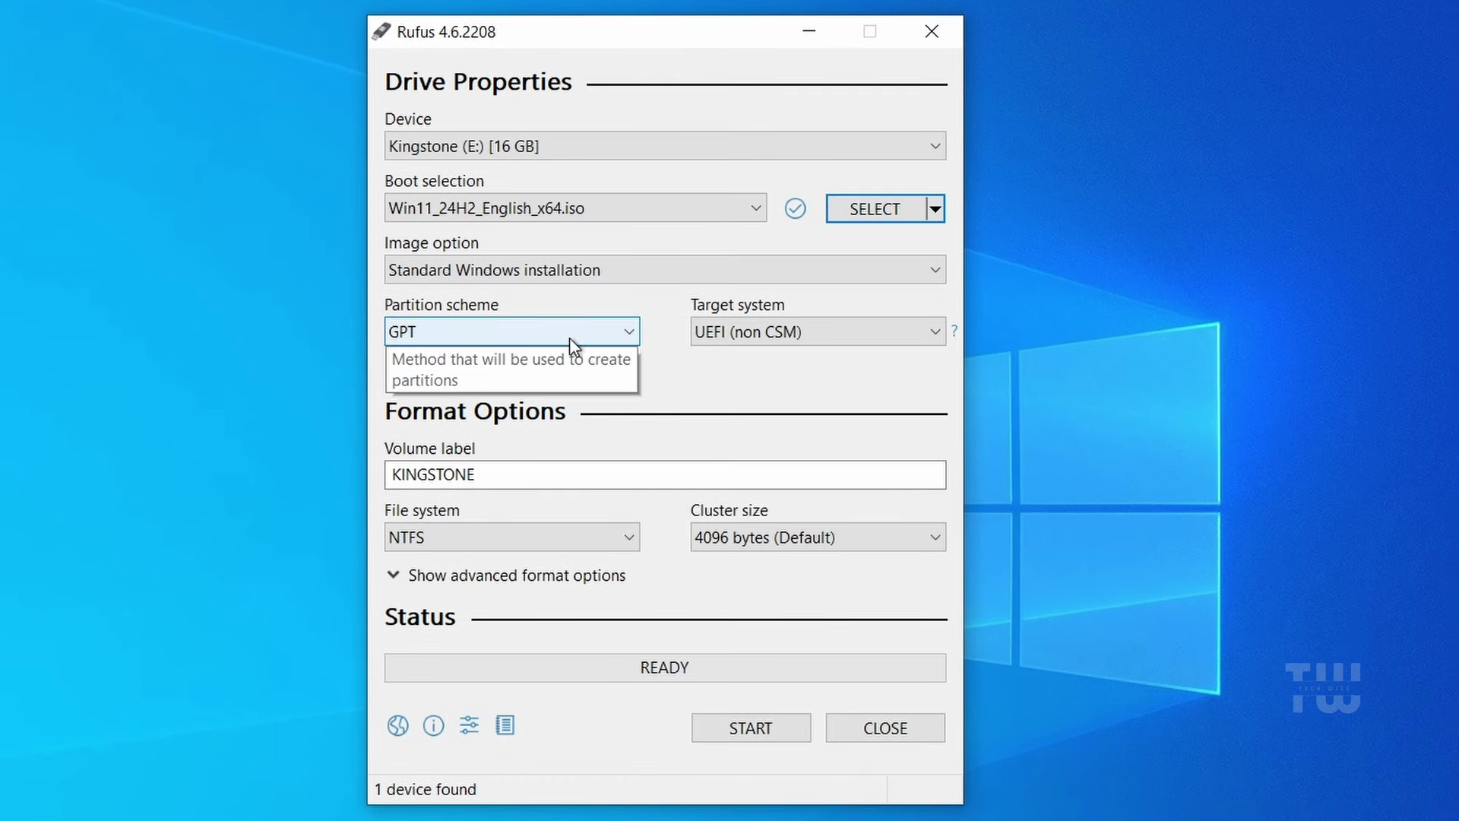
Replace the KINGSTONE volume label with 'Windows11 24H2'.
mouse_move(790, 342)
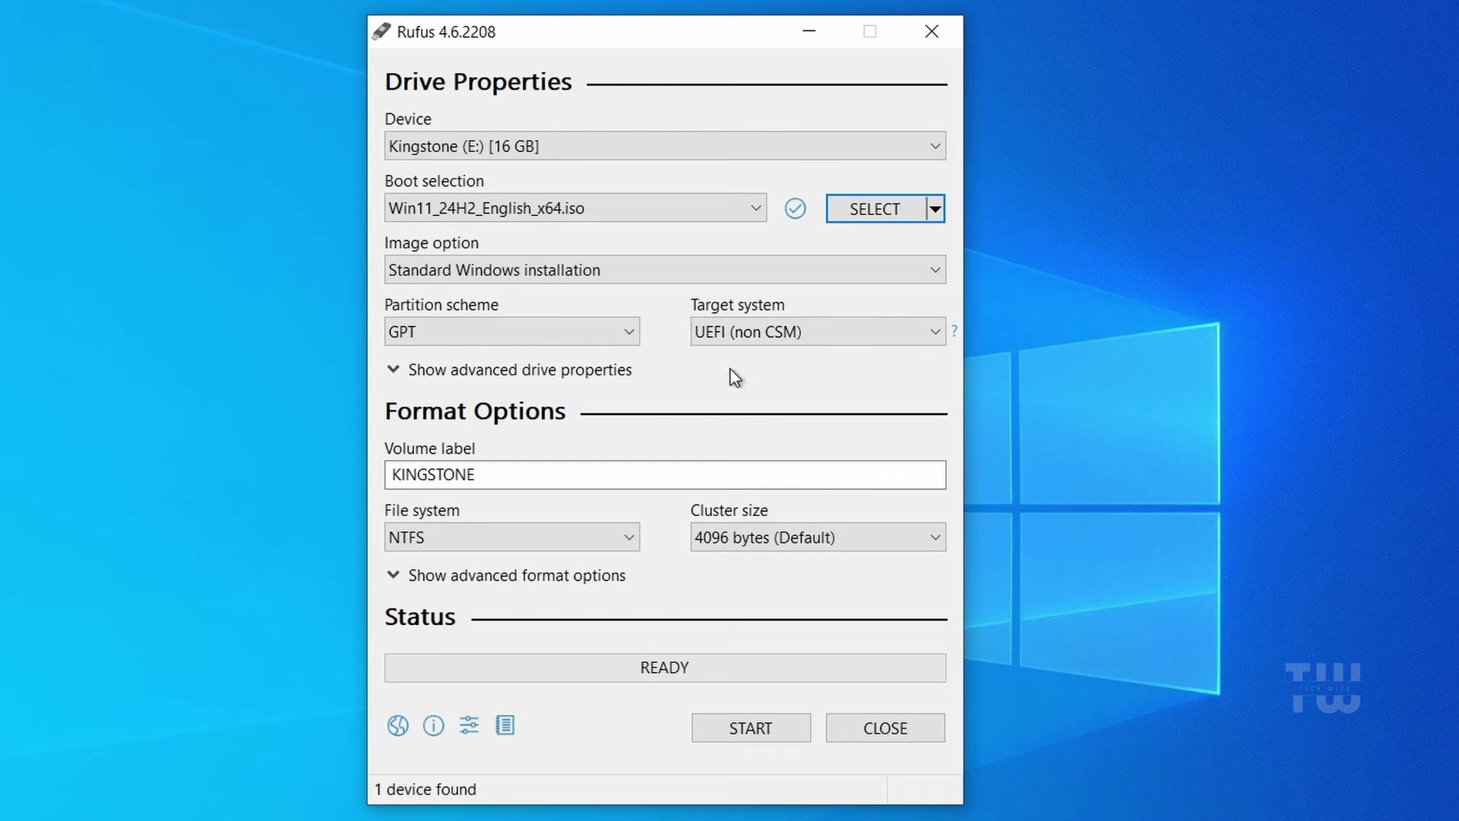
left_click(516, 471)
double_click(471, 473)
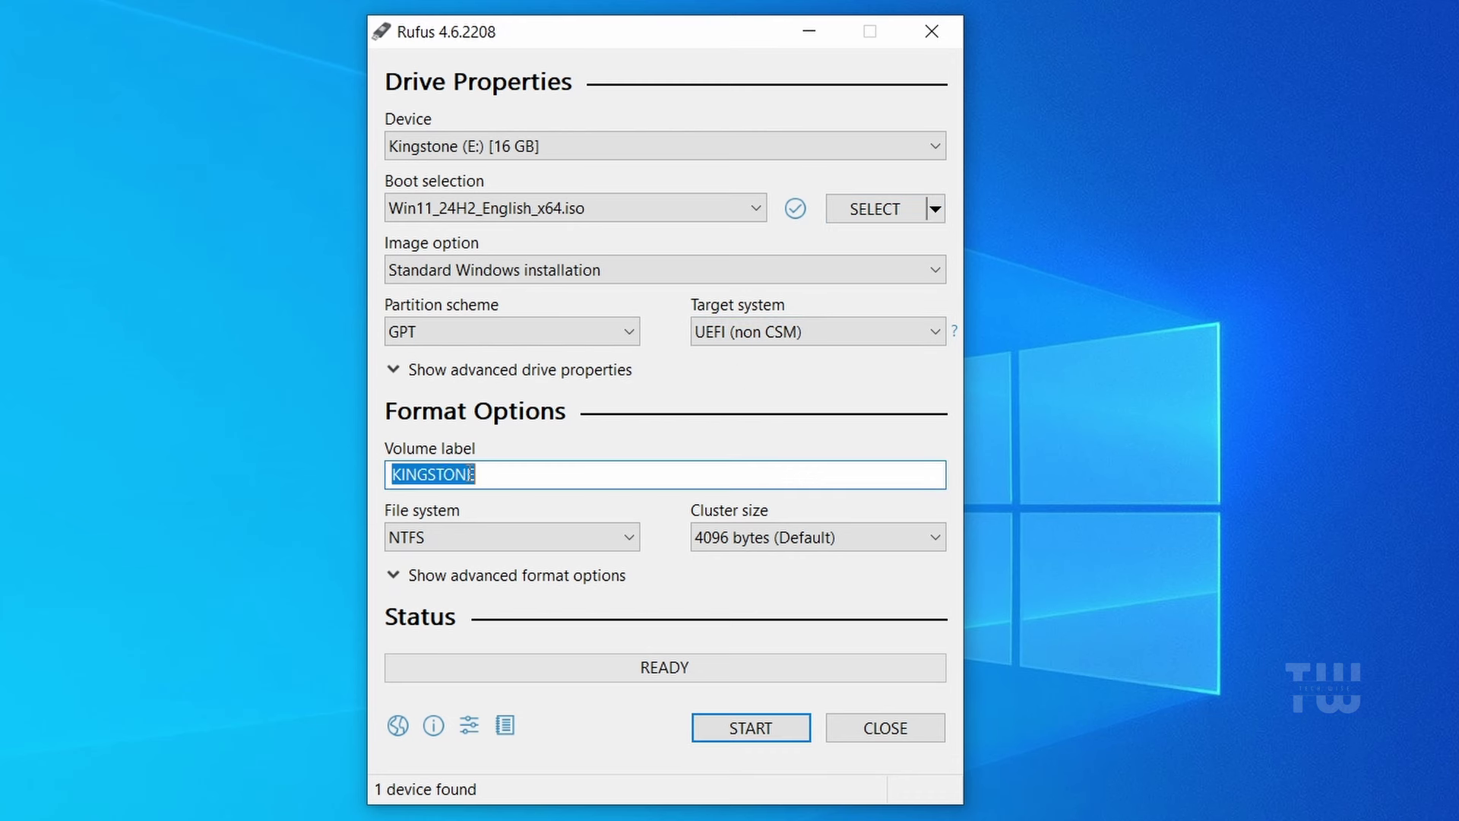
type("Window")
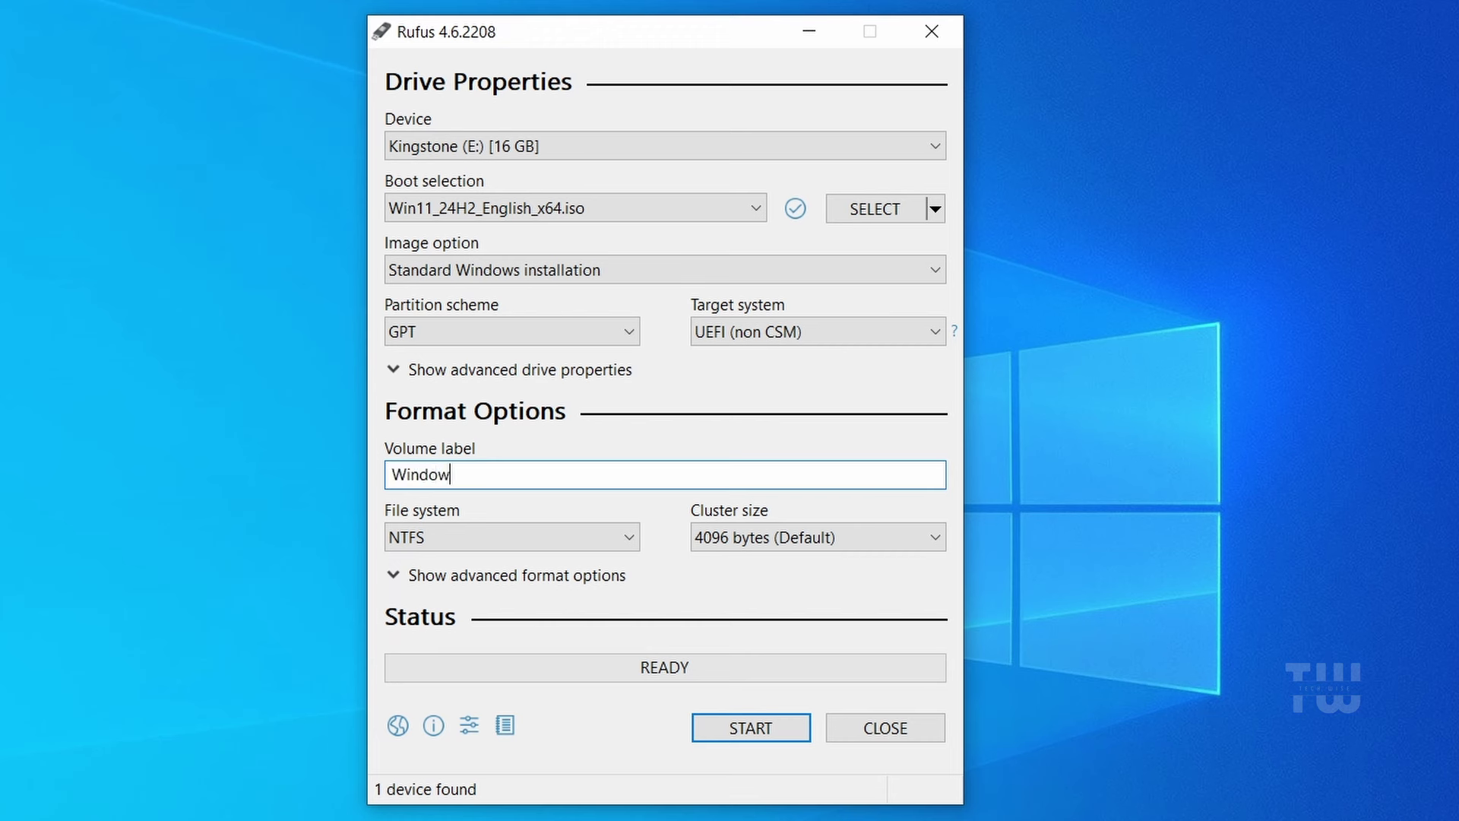
type("s11 24H2")
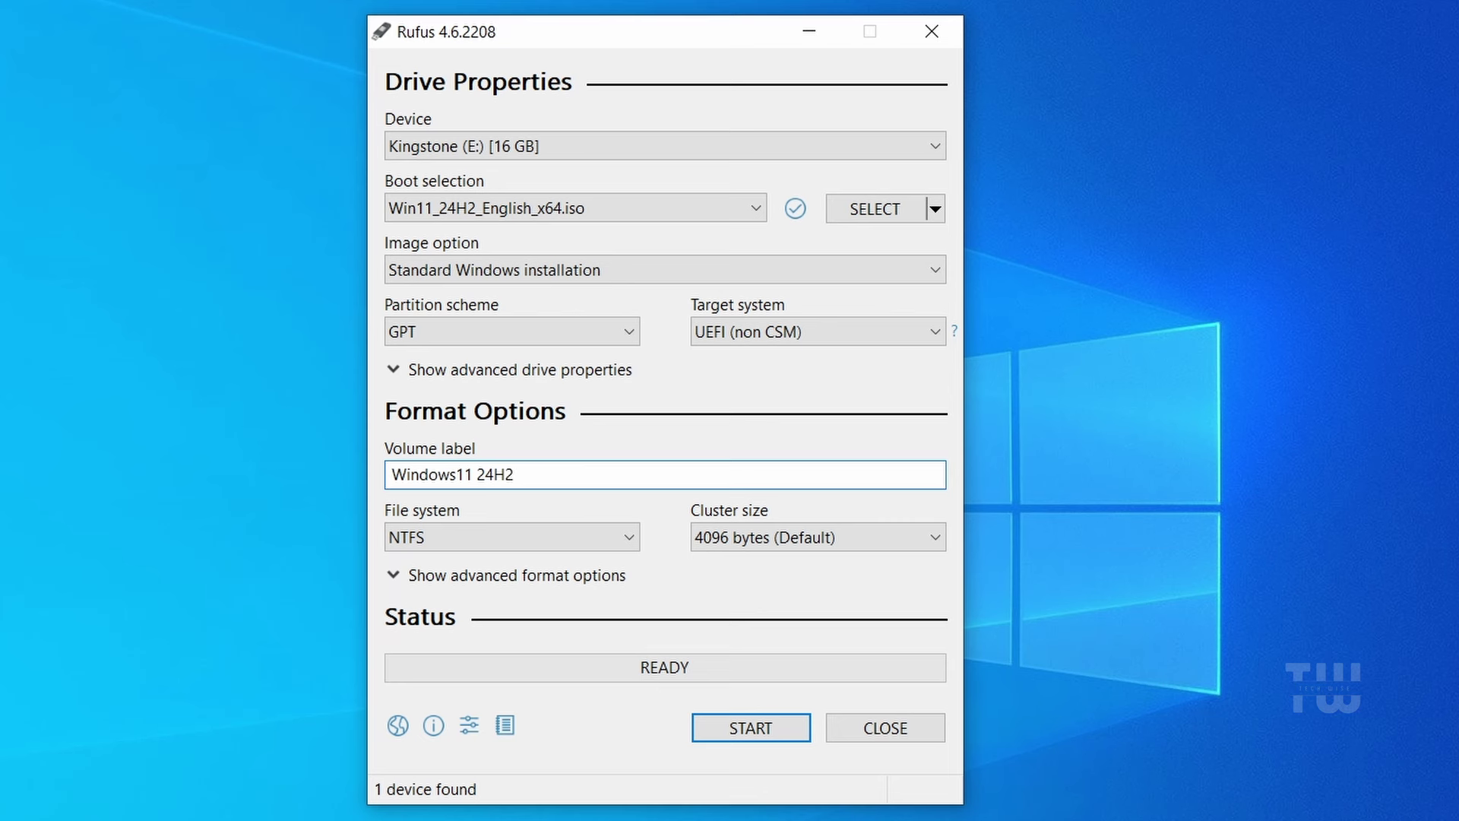
Start the write and enable creating a local account with a custom username.
left_click(745, 731)
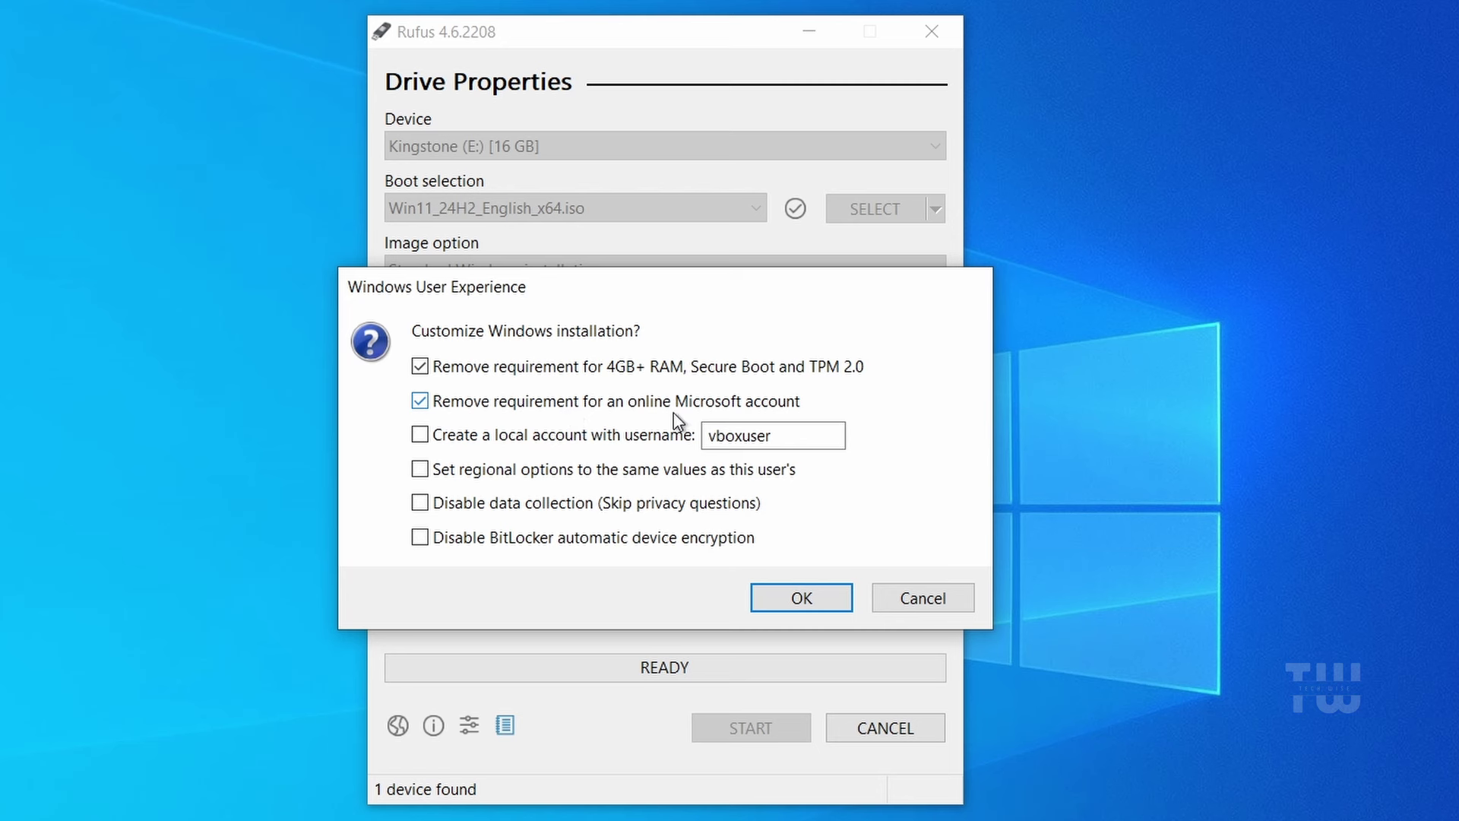
left_click(422, 436)
double_click(747, 438)
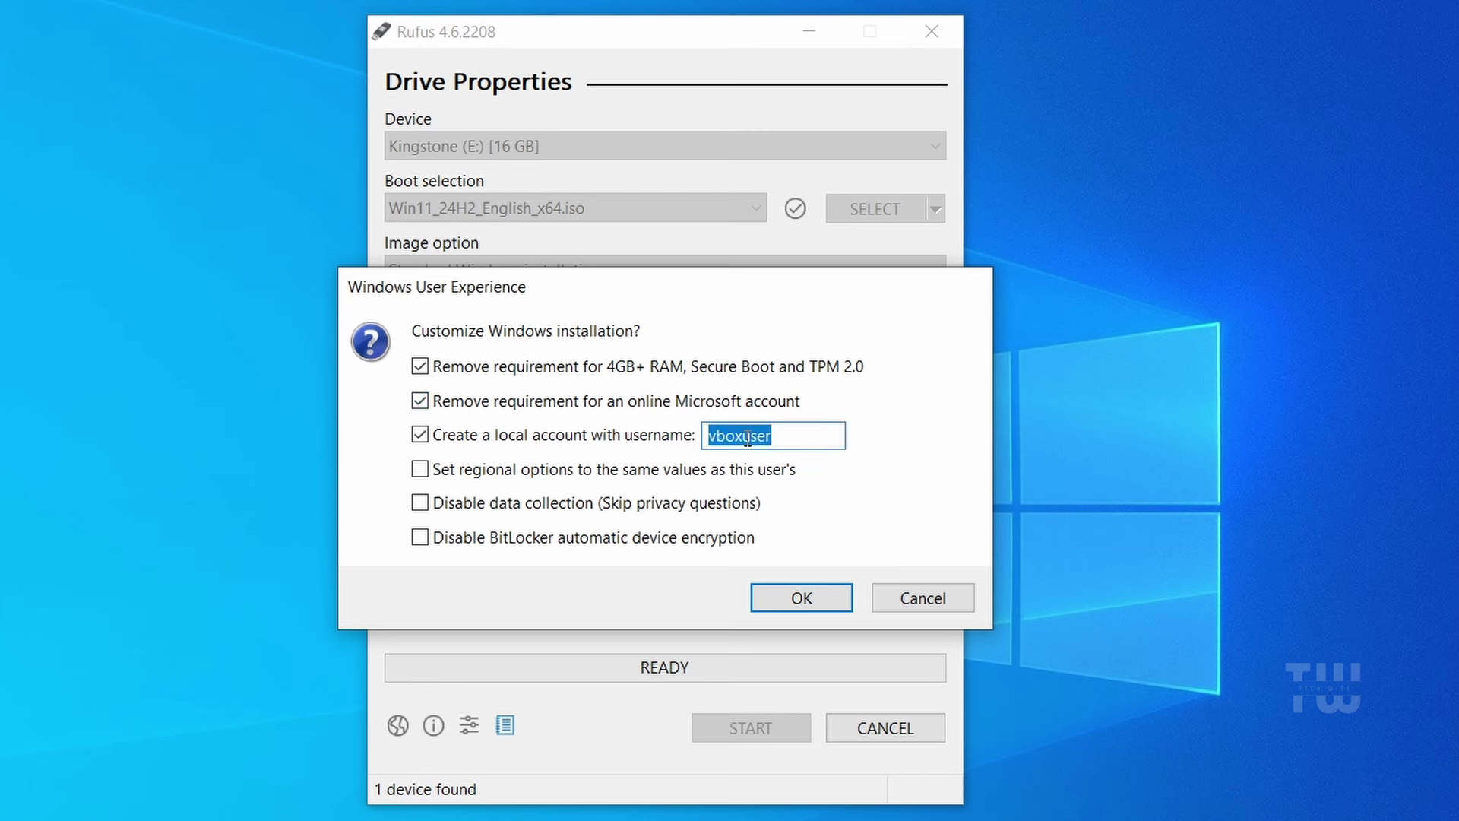
type("Tech")
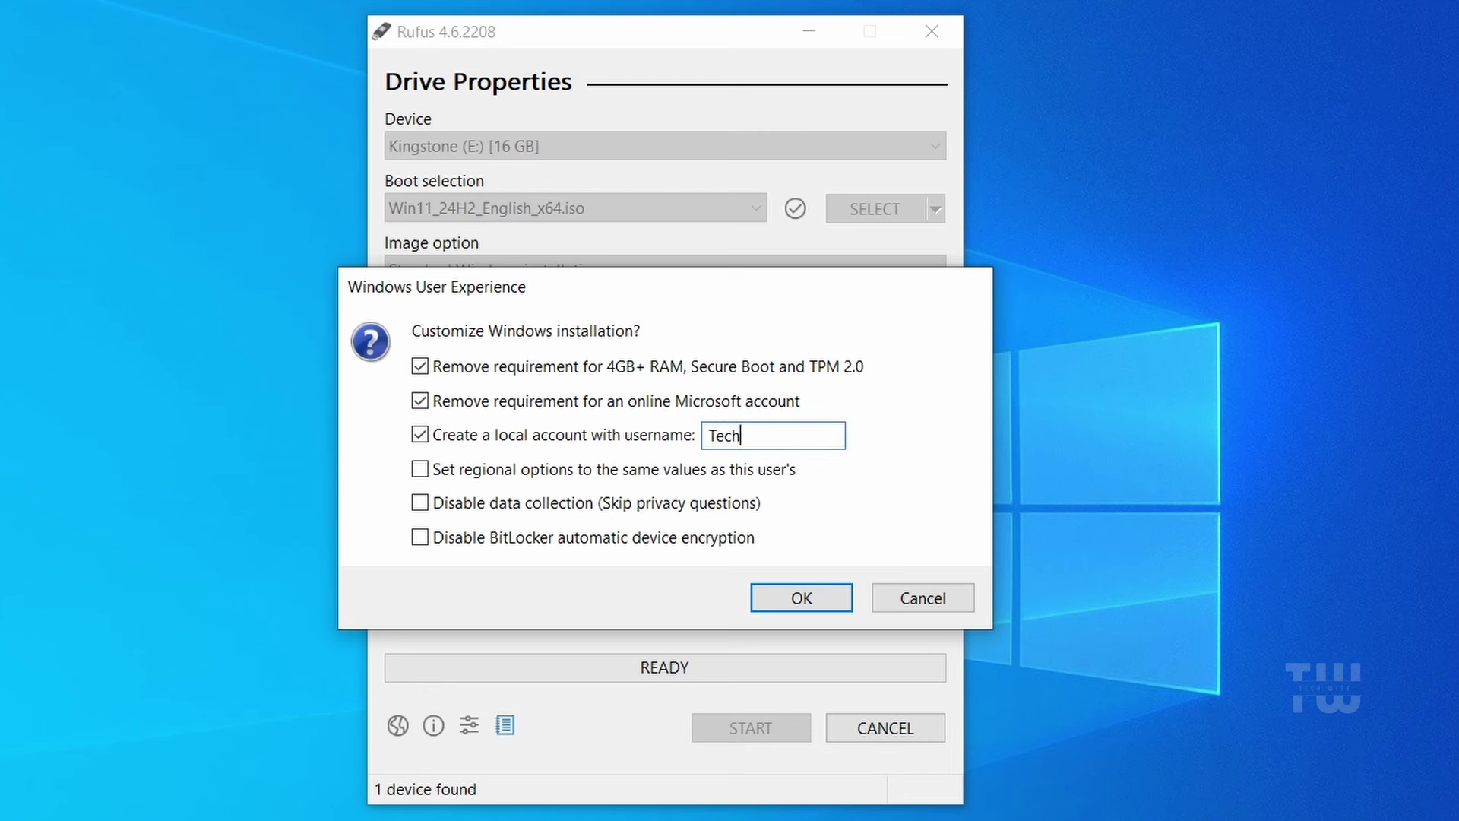
type("Wise")
Keep the online-account requirement removed, copy regional options, skip privacy questions, and disable BitLocker.
left_click(448, 404)
left_click(421, 403)
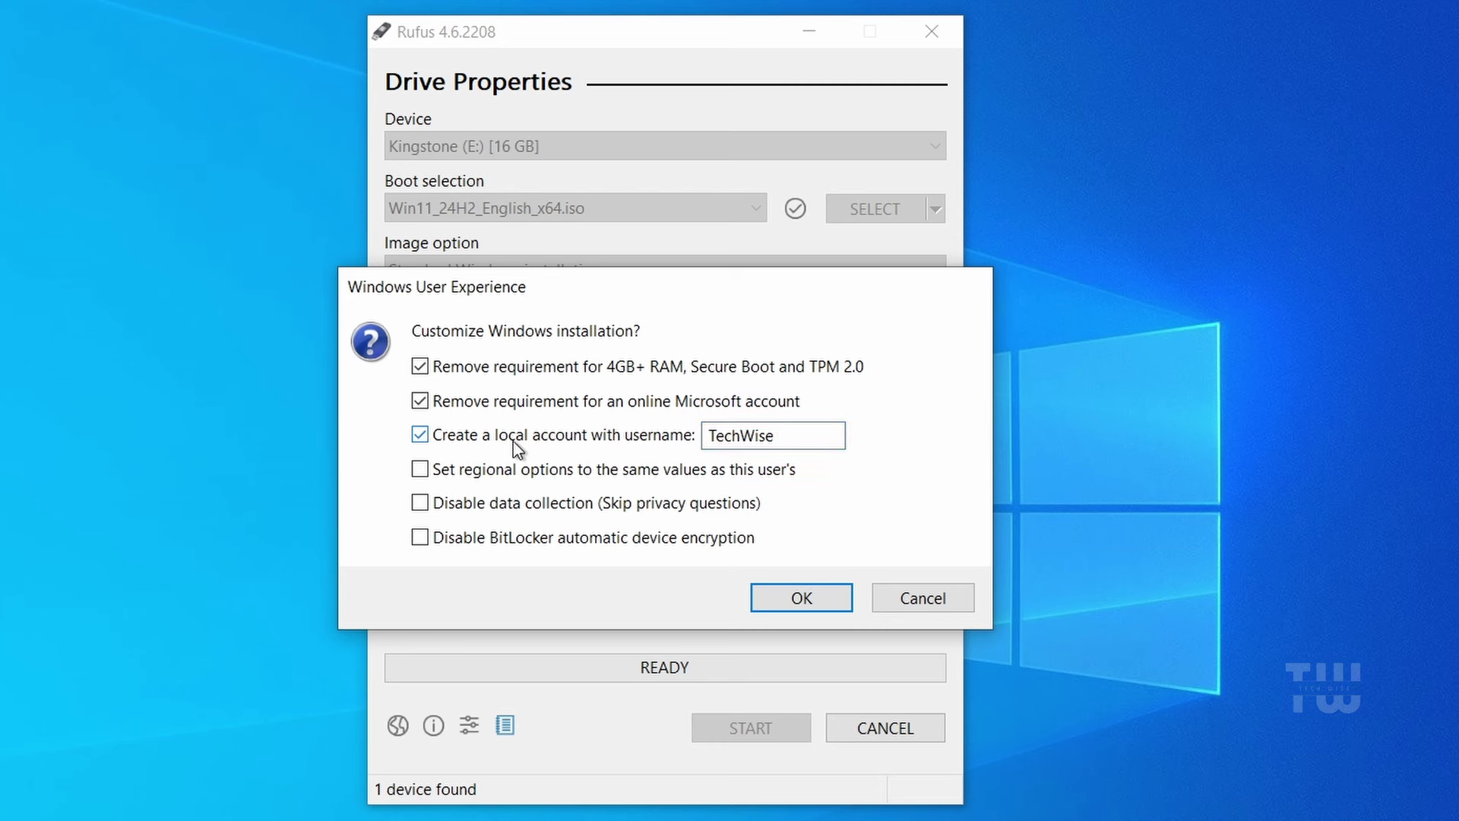
left_click(420, 469)
left_click(423, 503)
left_click(421, 538)
Accept the Windows customizations and confirm erasing the Kingstone drive so writing begins.
left_click(813, 599)
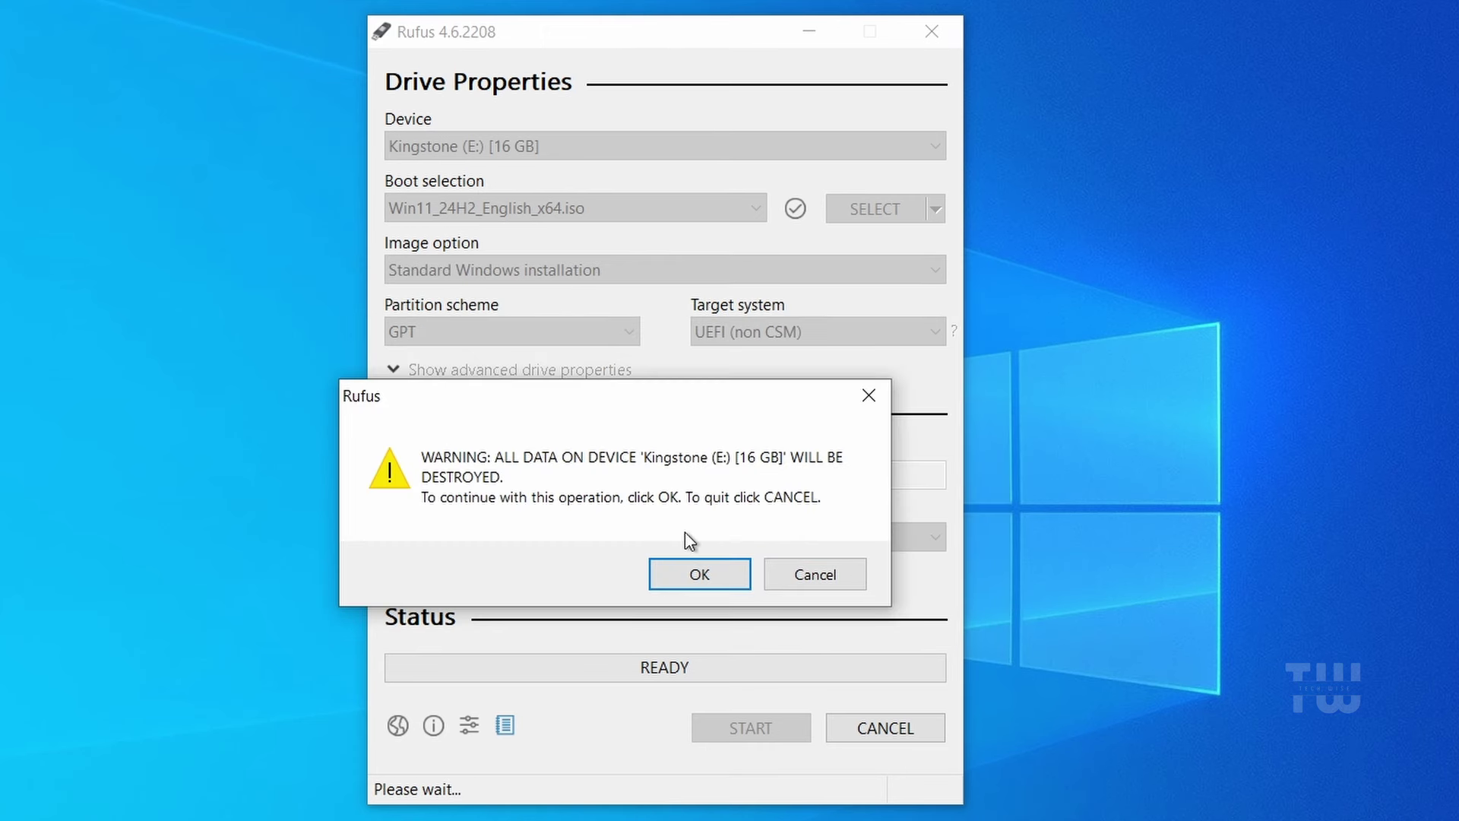
left_click(721, 572)
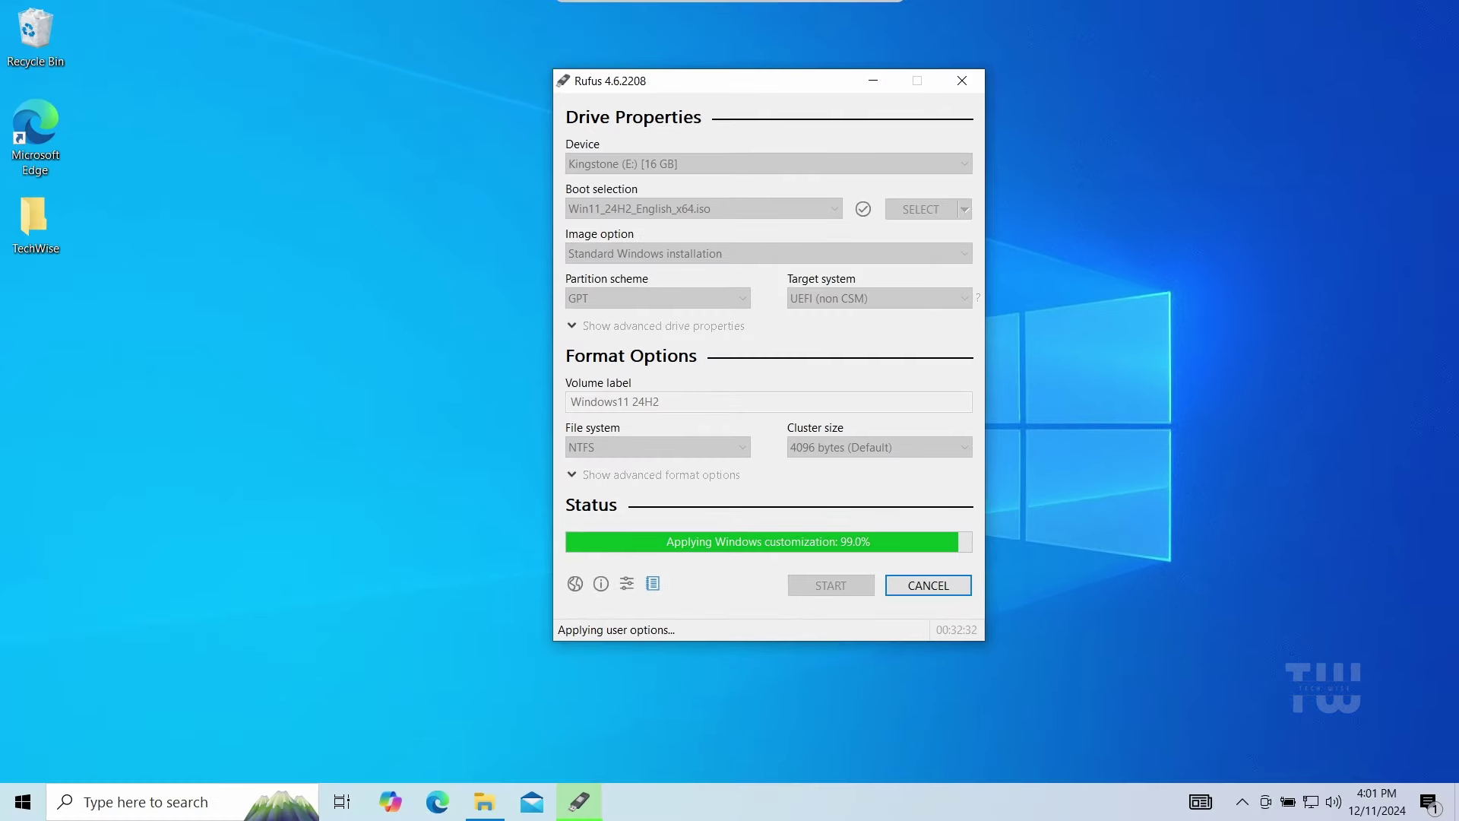
Check the nine setup items on the Windows11 24H2 (F:) drive, then close File Explorer.
left_click(490, 795)
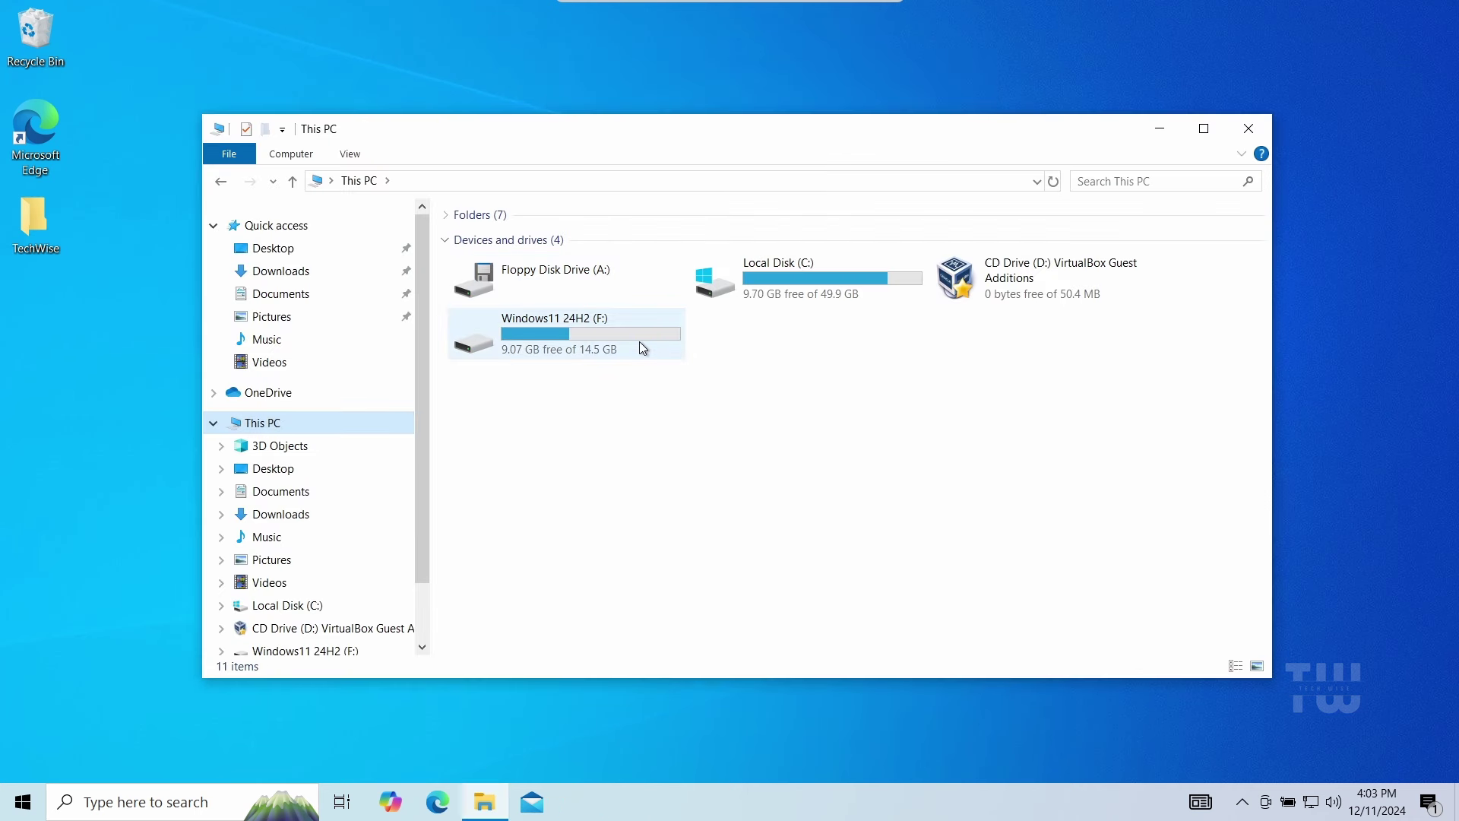
double_click(640, 344)
left_click_drag(550, 479, 464, 237)
left_click(581, 493)
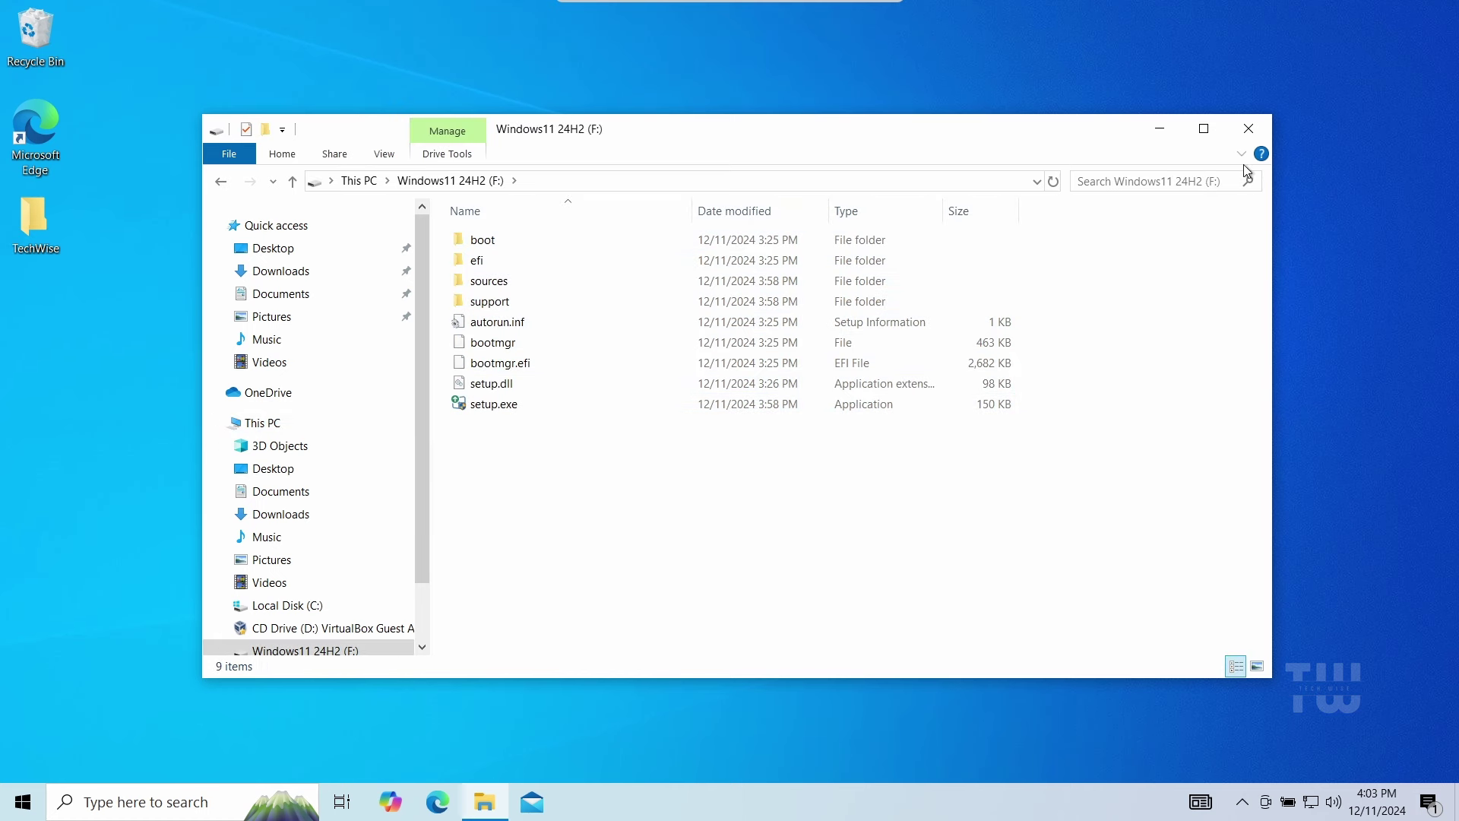
left_click(1249, 134)
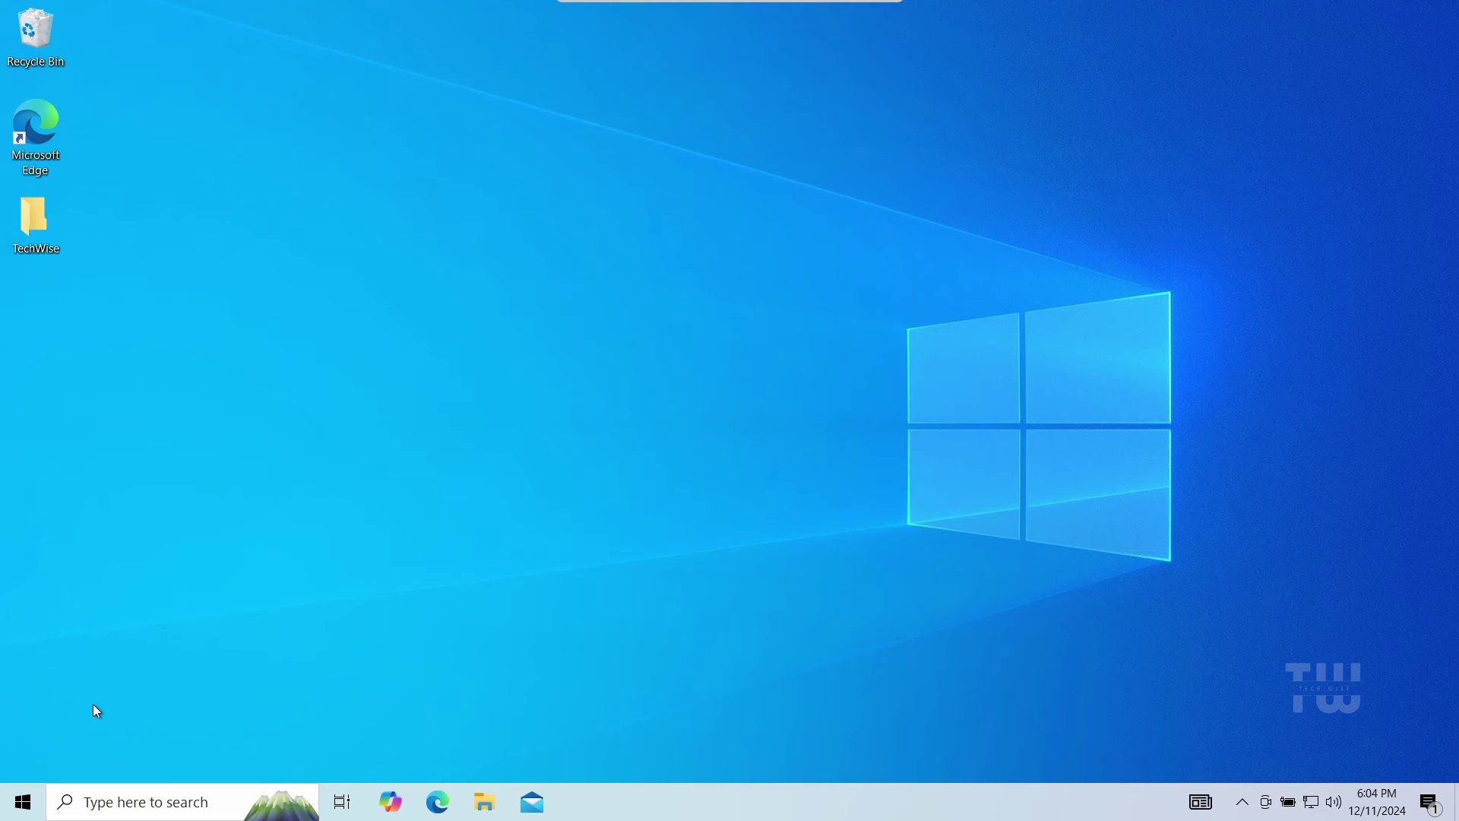
Restart from the Start menu to boot the Kingston USB drive into Windows 11 Setup.
left_click(23, 802)
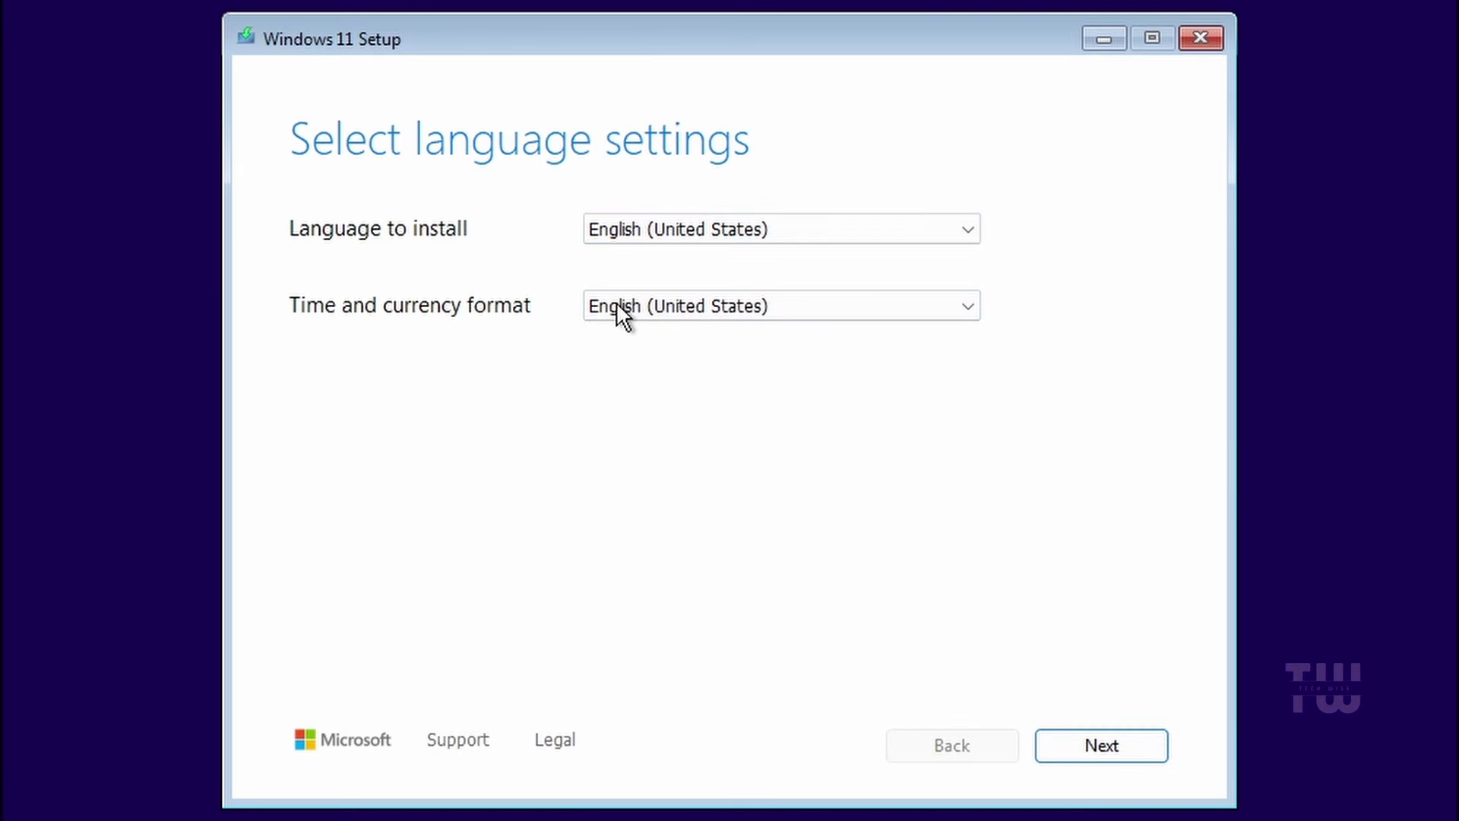
Keep English and the US keyboard, choose Install Windows 11 and agree that everything will be deleted.
left_click(1092, 741)
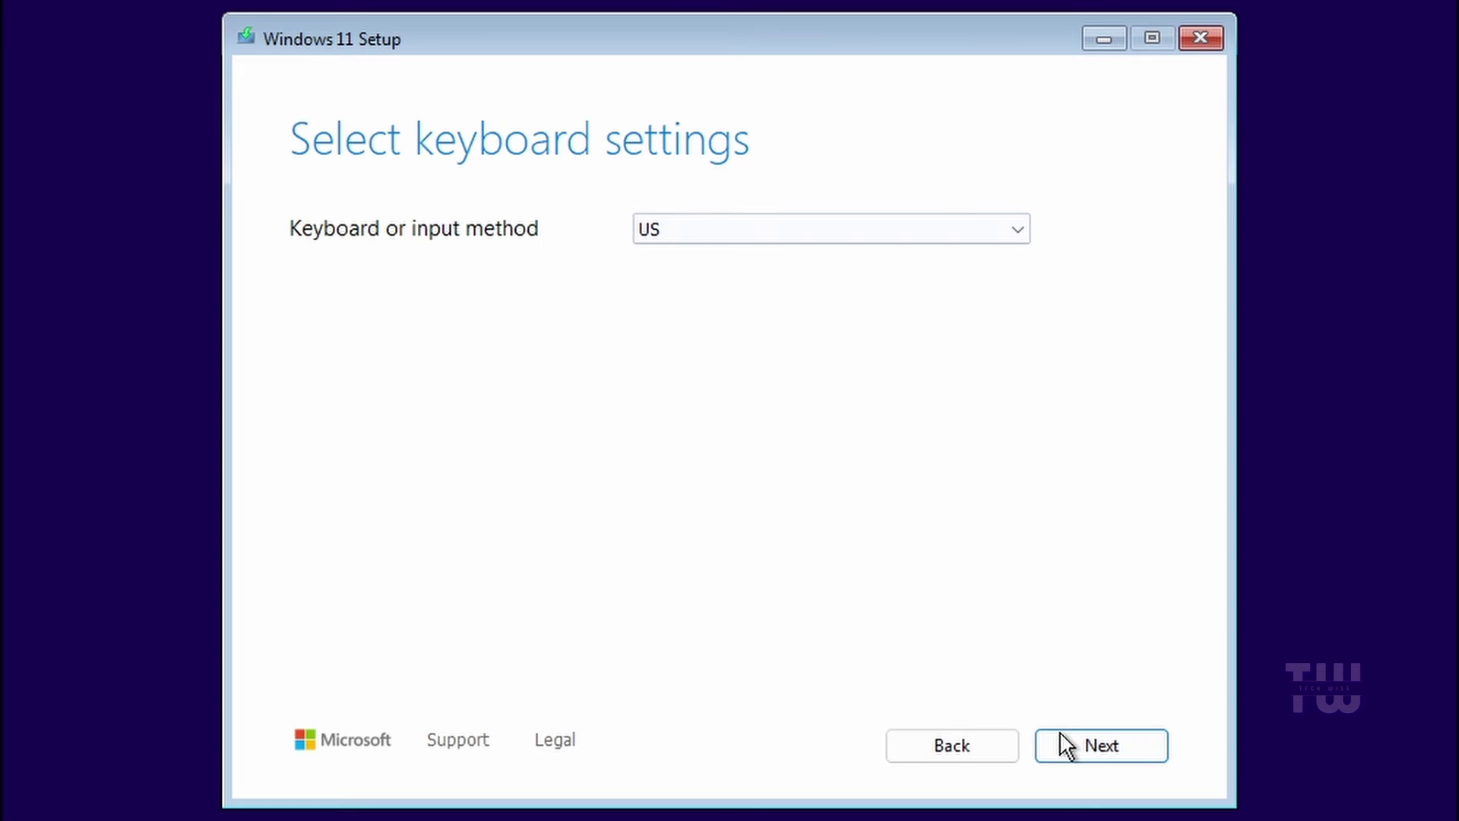
left_click(1092, 748)
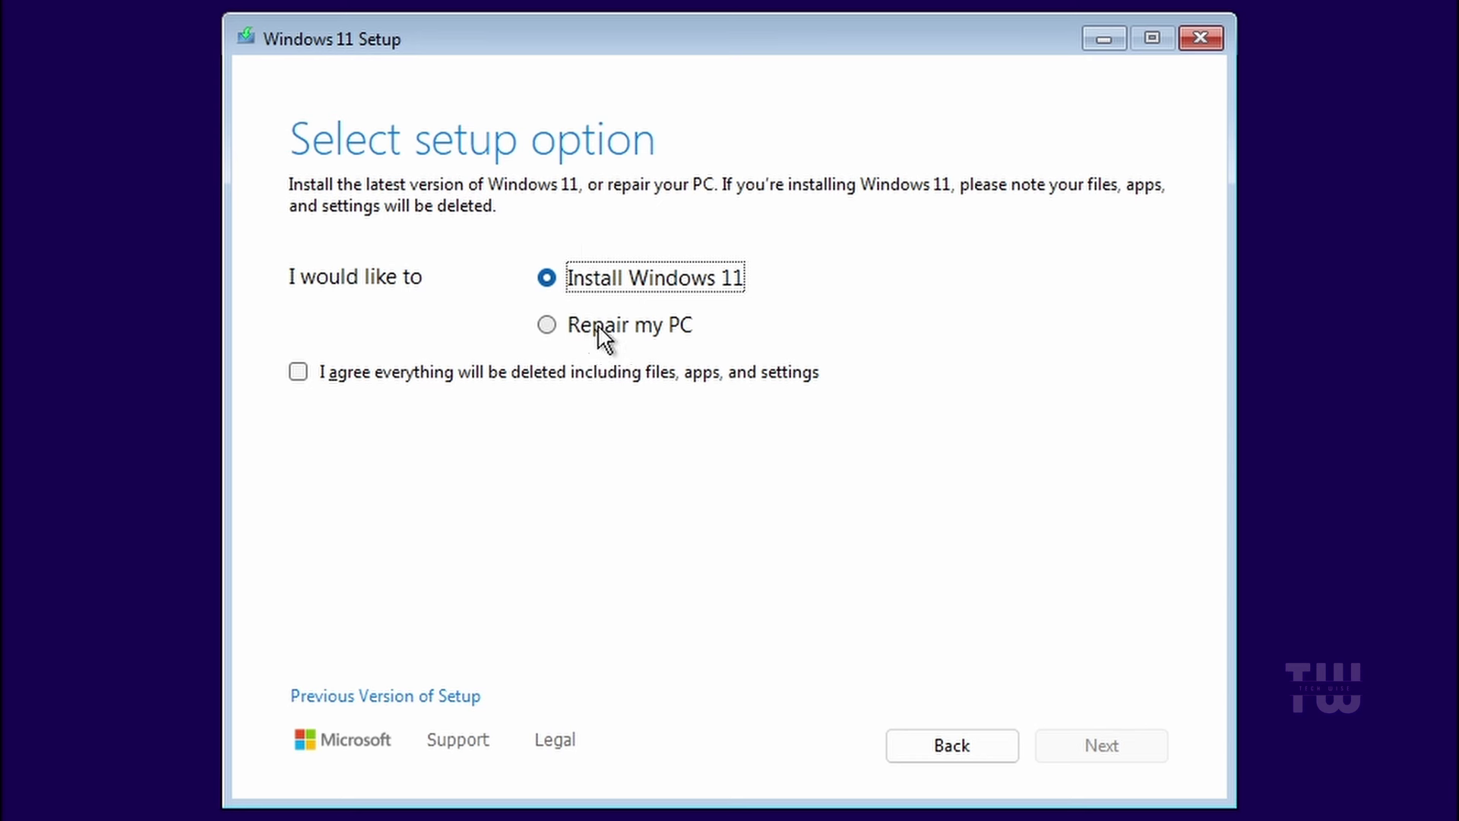
left_click(552, 274)
left_click(296, 372)
left_click(1126, 741)
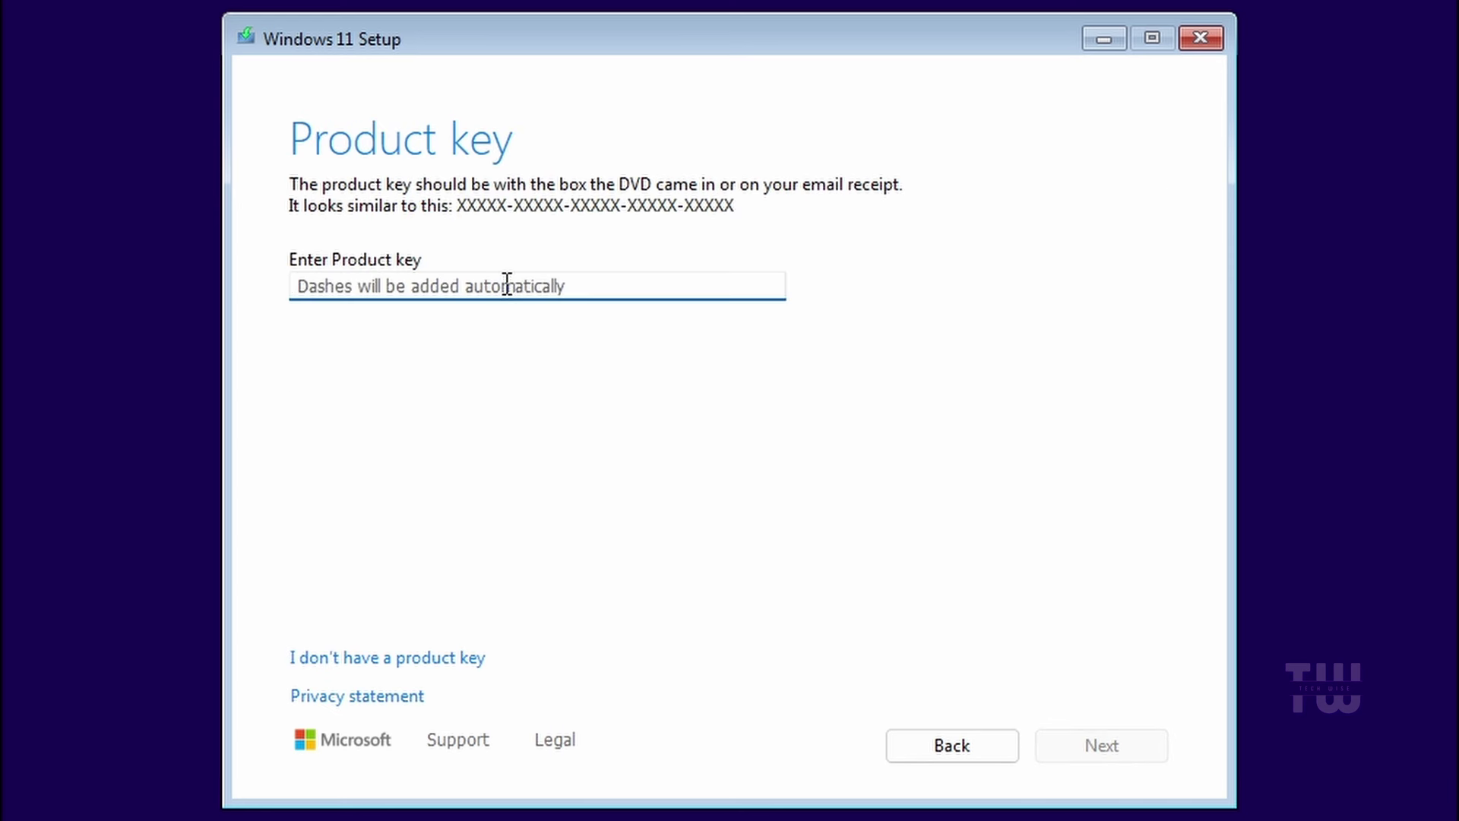
Skip the product key, confirm the Windows 11 Home edition and accept the license terms.
left_click(447, 663)
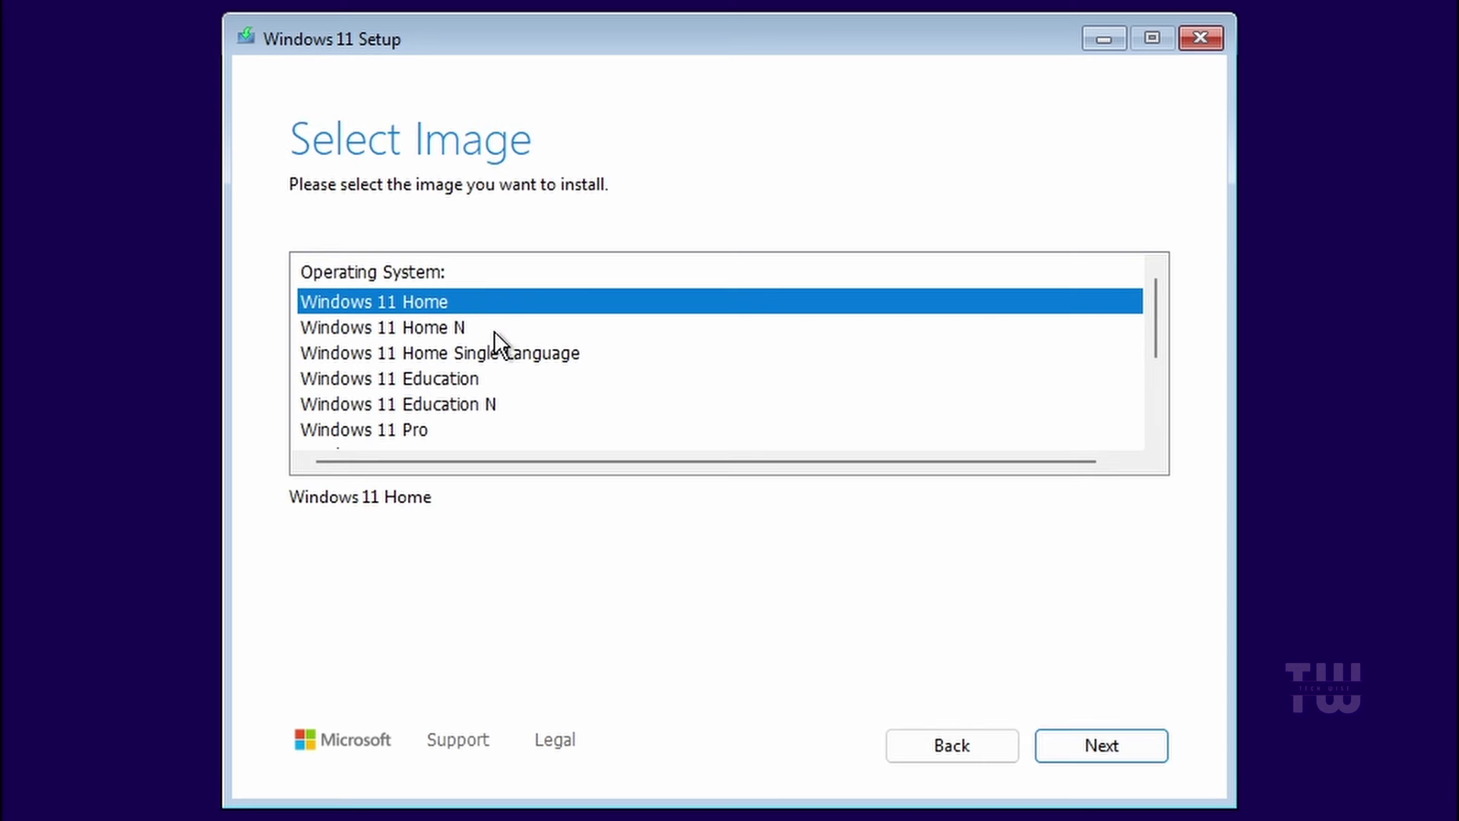
scroll(512, 368, "down", 1)
scroll(512, 367, "up", 1)
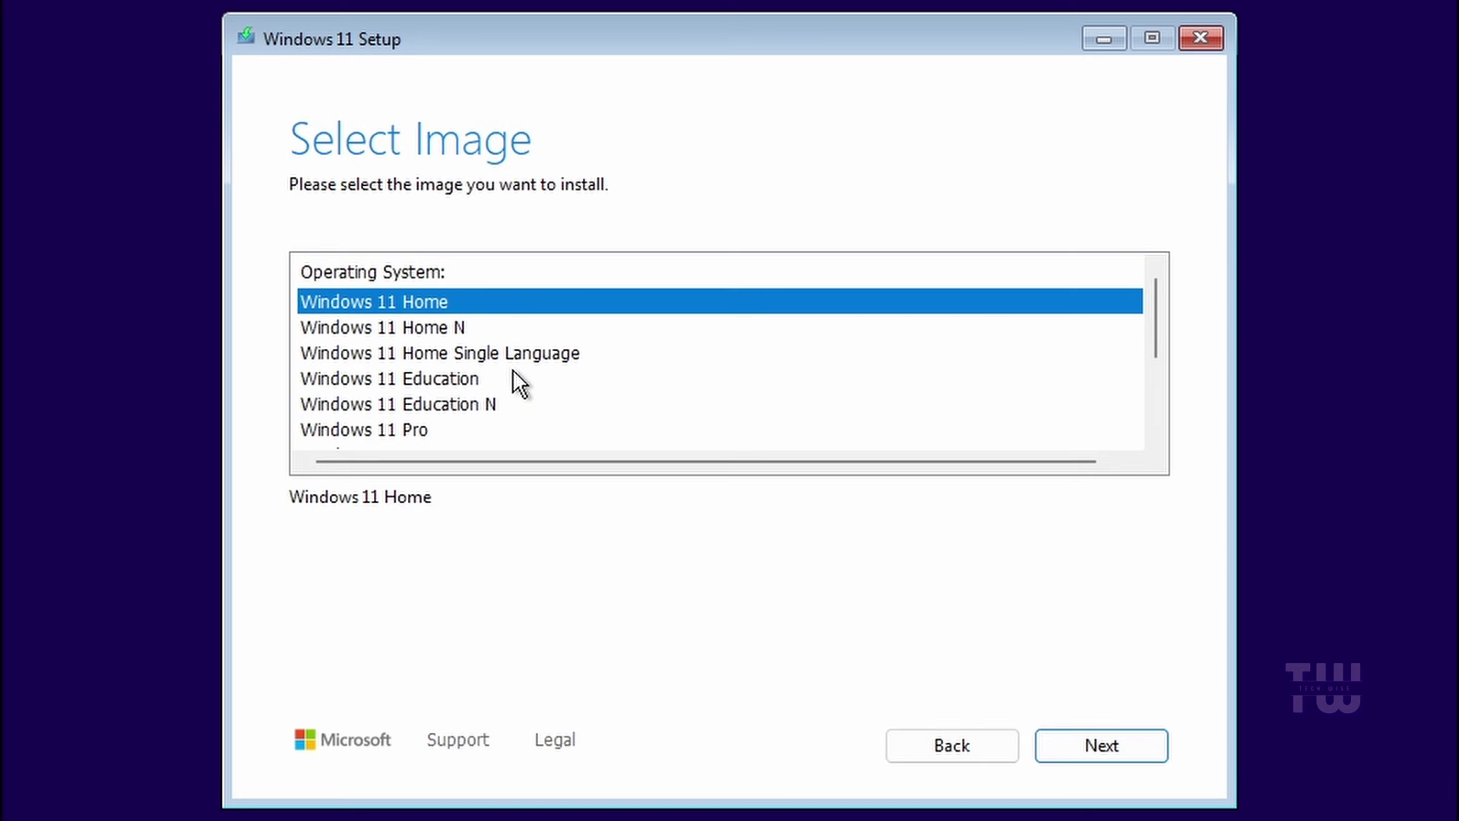
left_click(1123, 743)
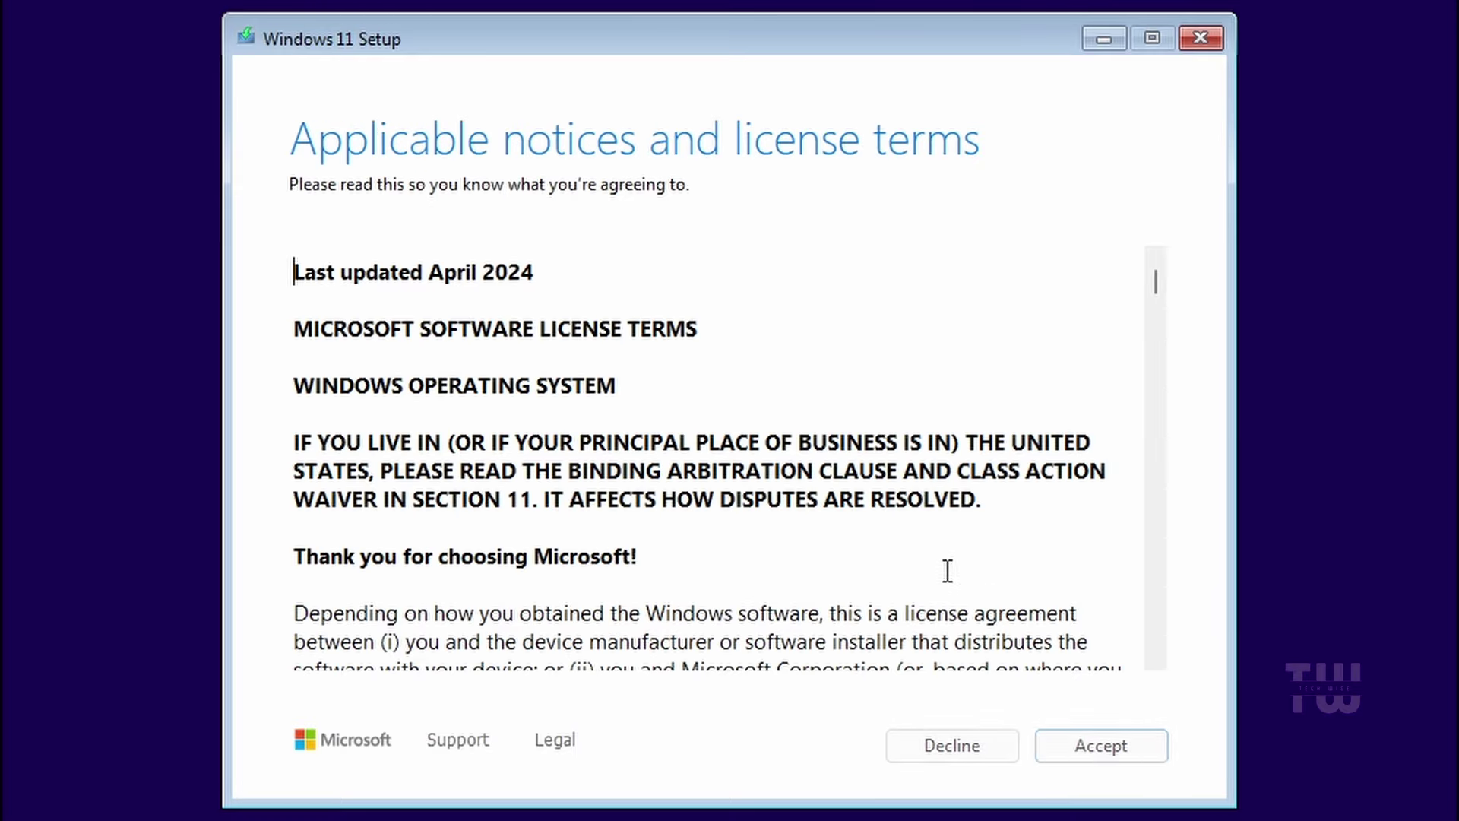
scroll(896, 619, "down", 15)
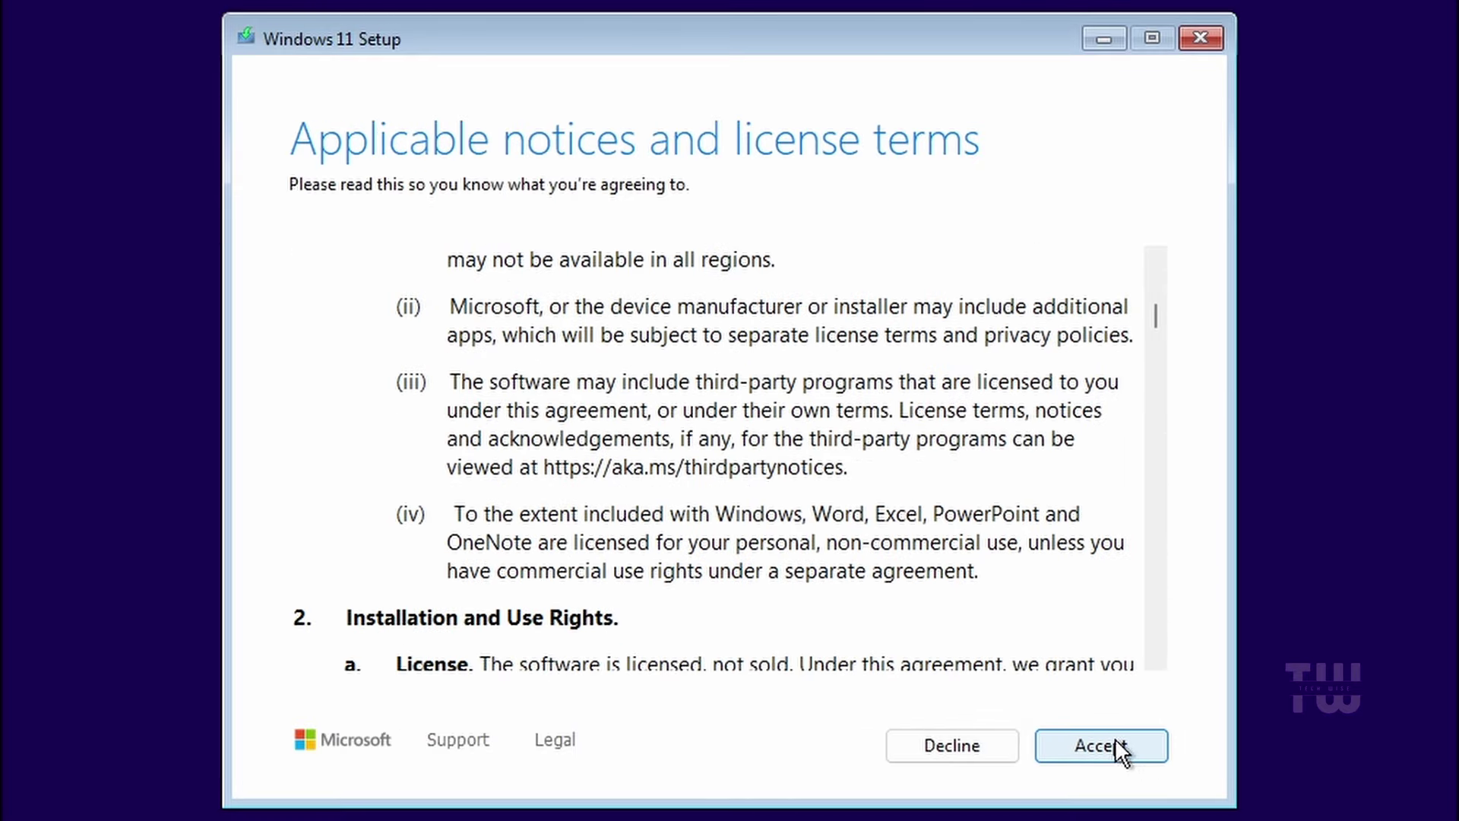
left_click(1130, 753)
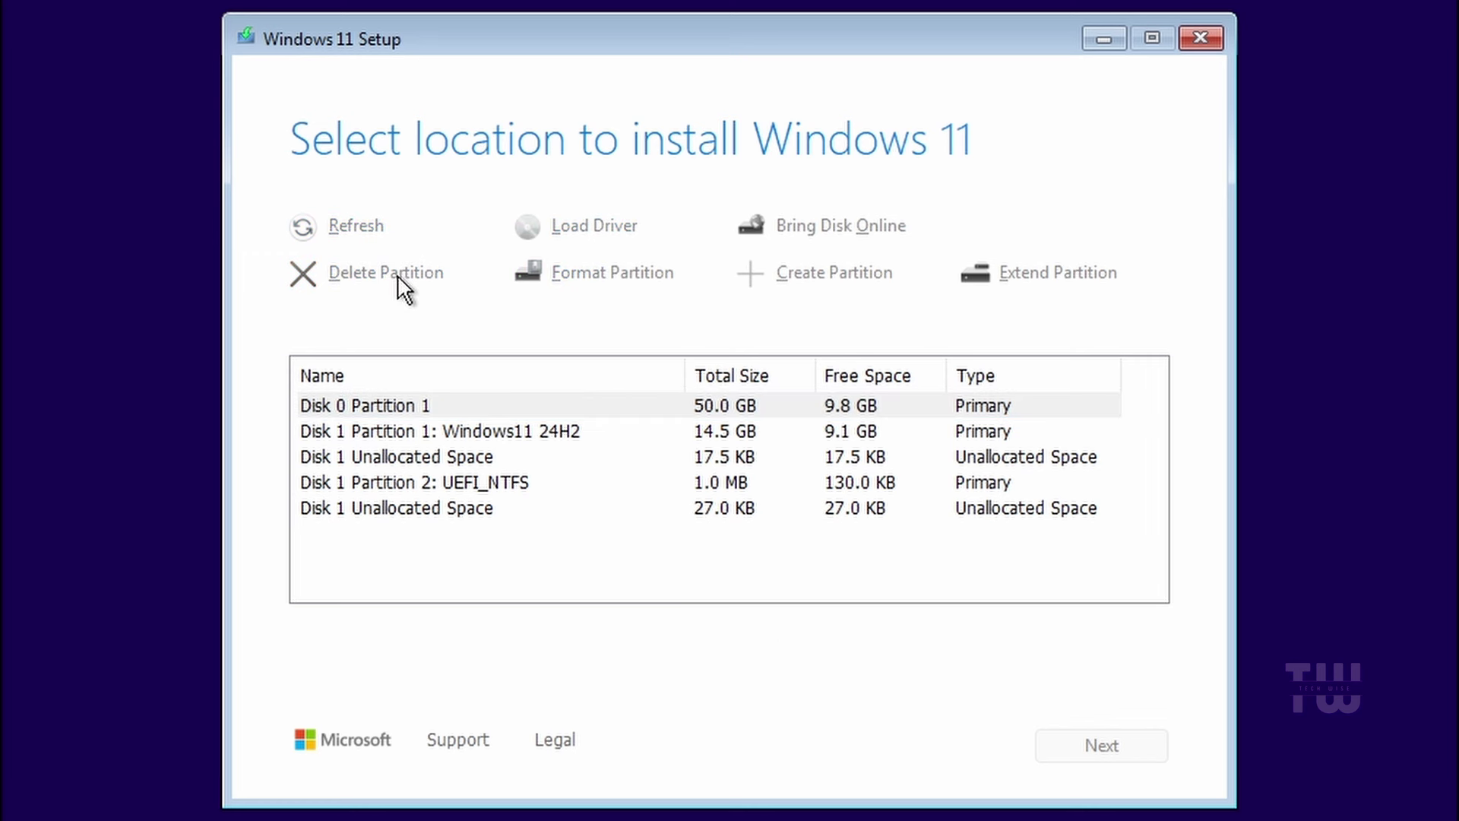
Delete Disk 0's partition, create a 51198 MB partition and install Windows 11 onto it.
left_click(427, 431)
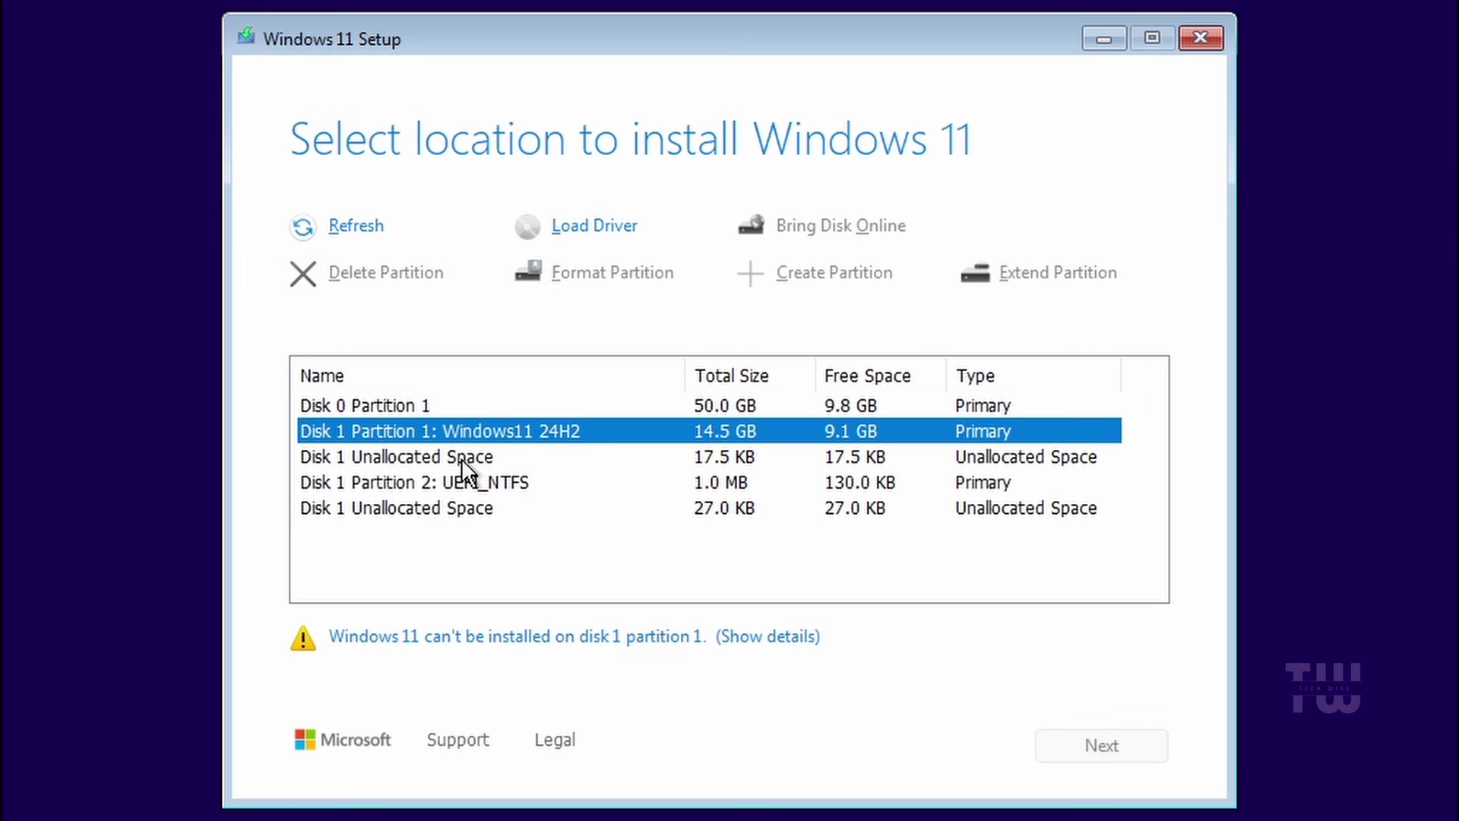
left_click(462, 458)
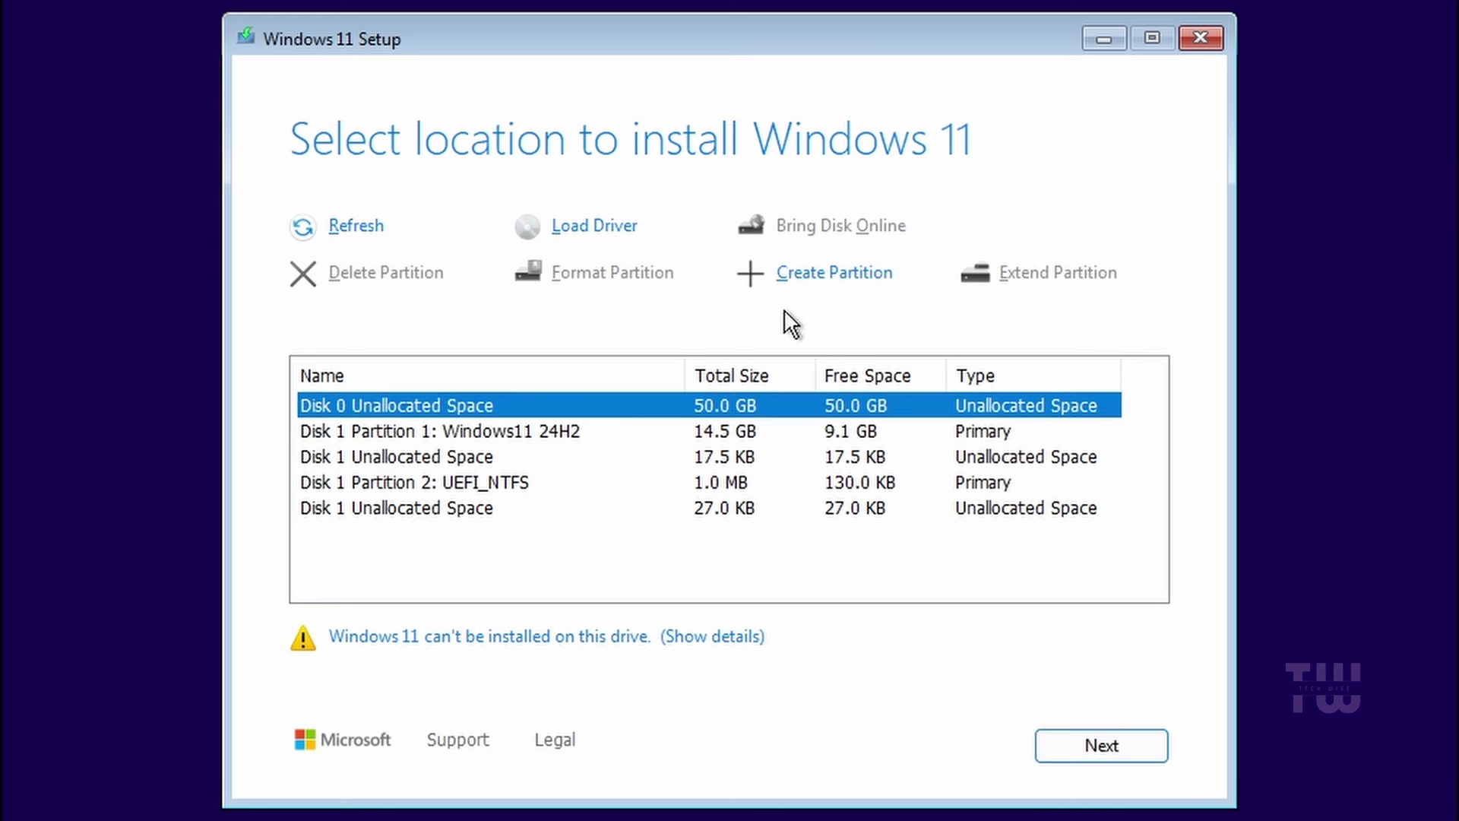
left_click(829, 276)
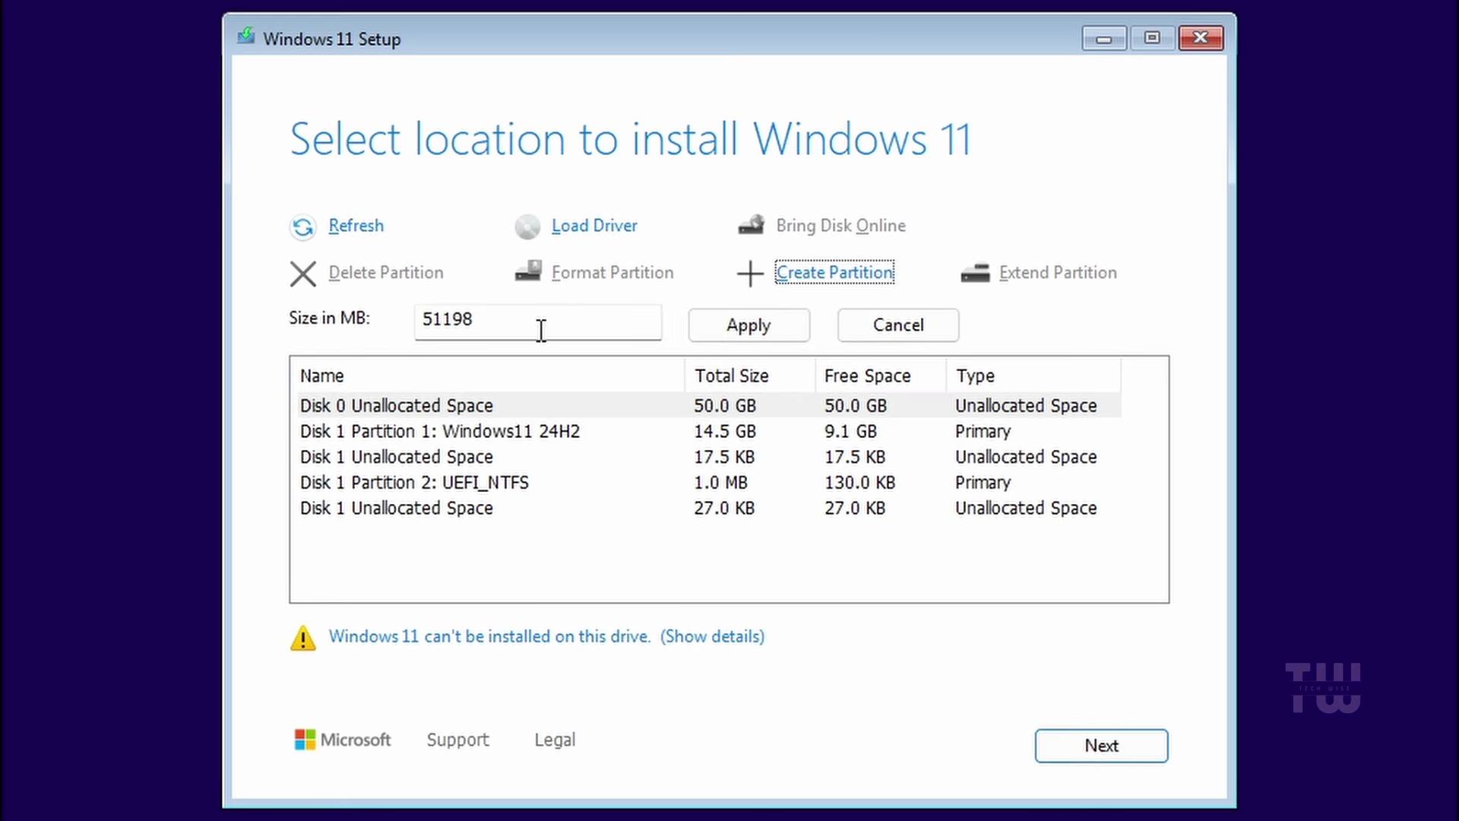
left_click(746, 333)
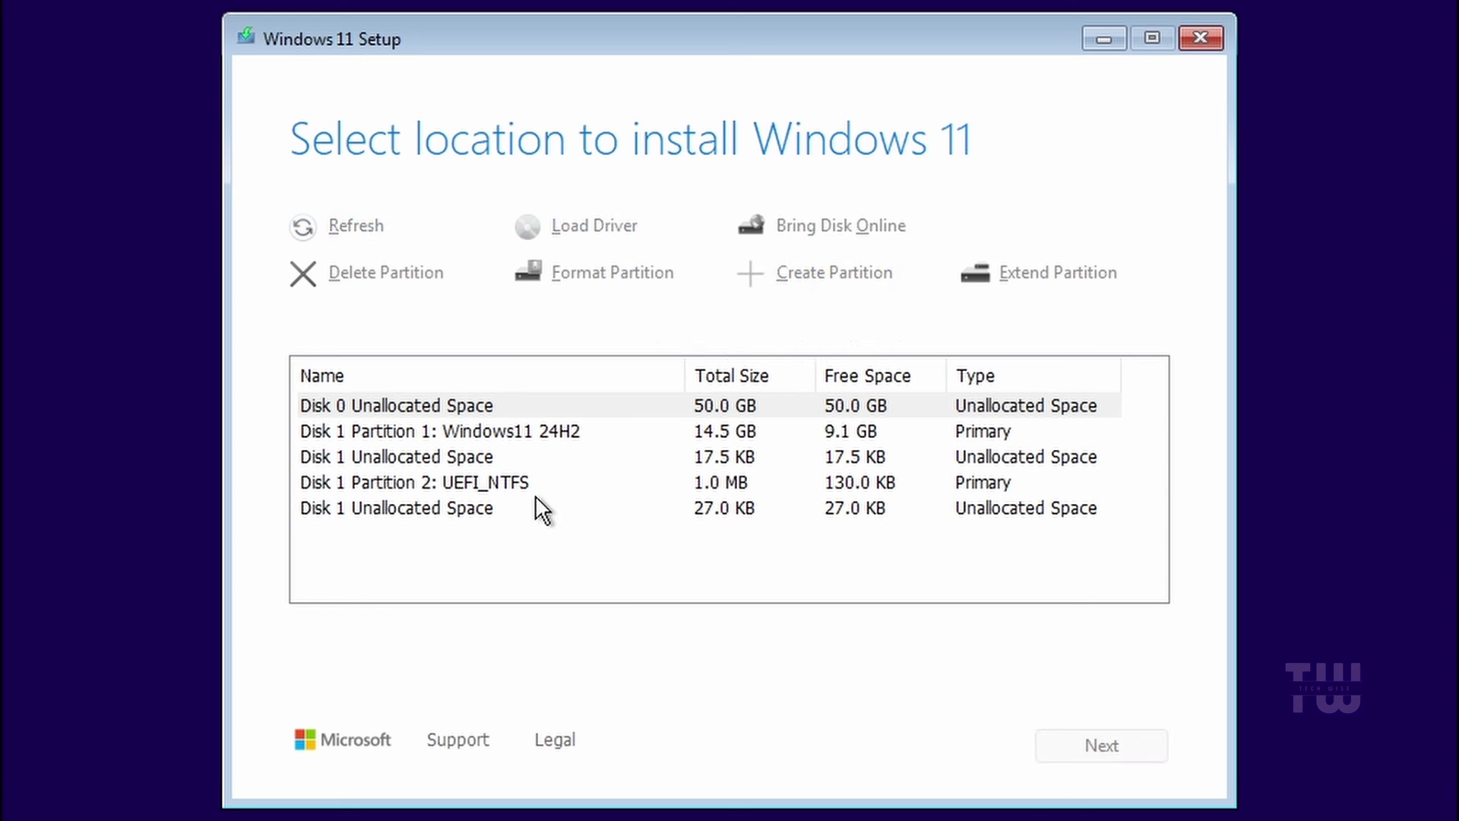
left_click(1091, 740)
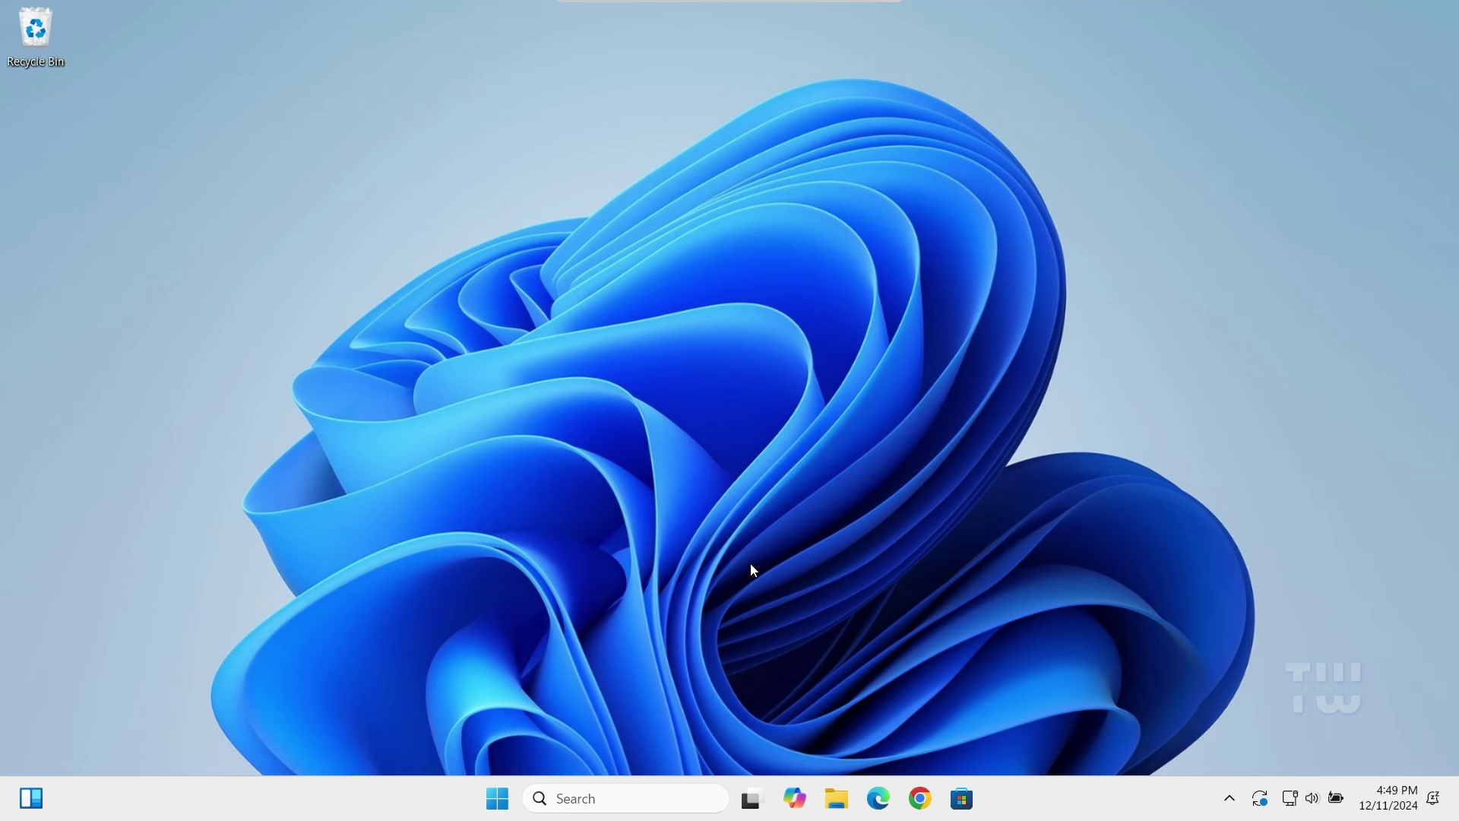
left_click(604, 794)
type("win")
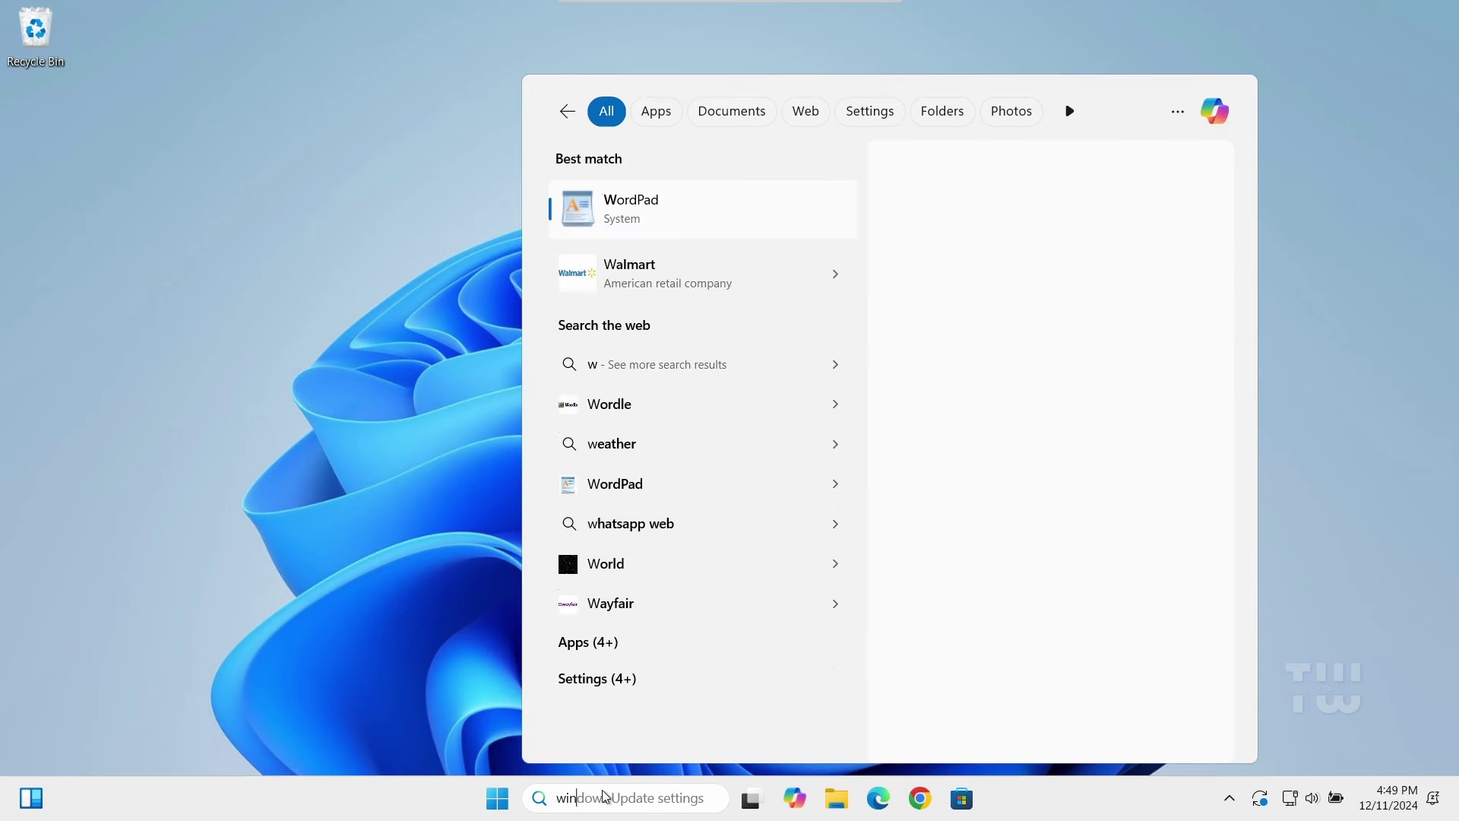
type("ver")
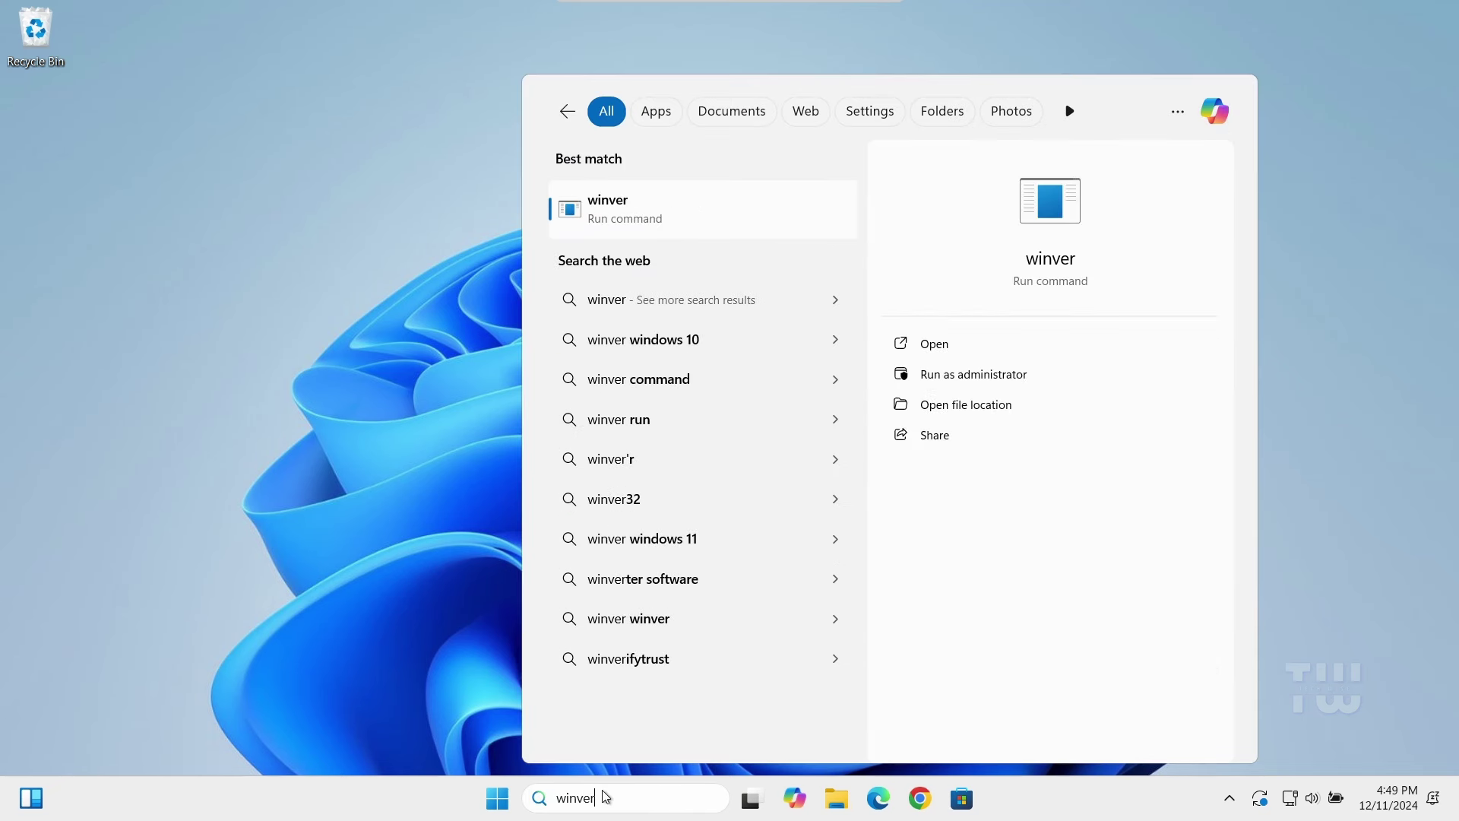
key("Return")
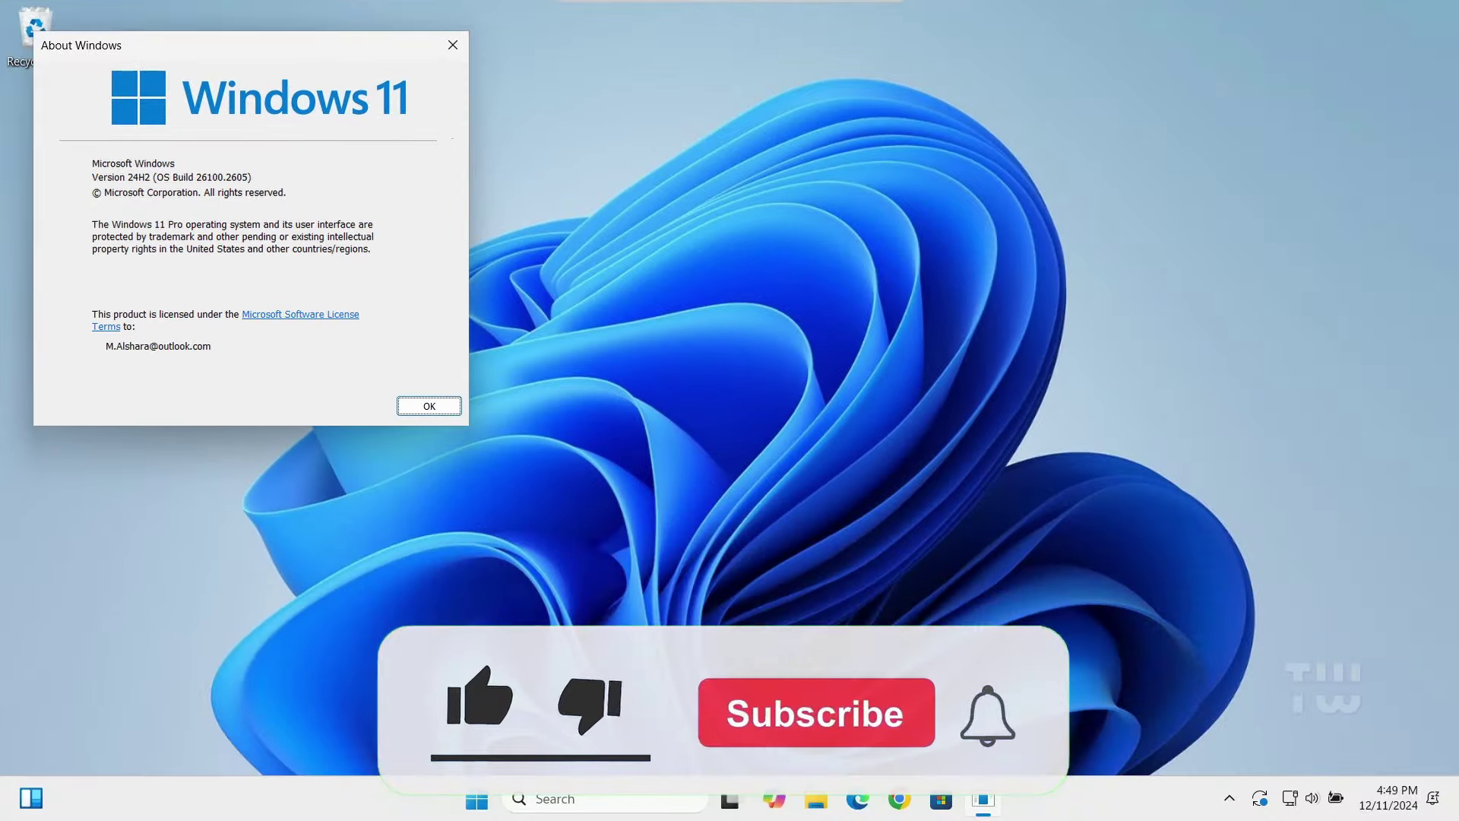
key("Return")
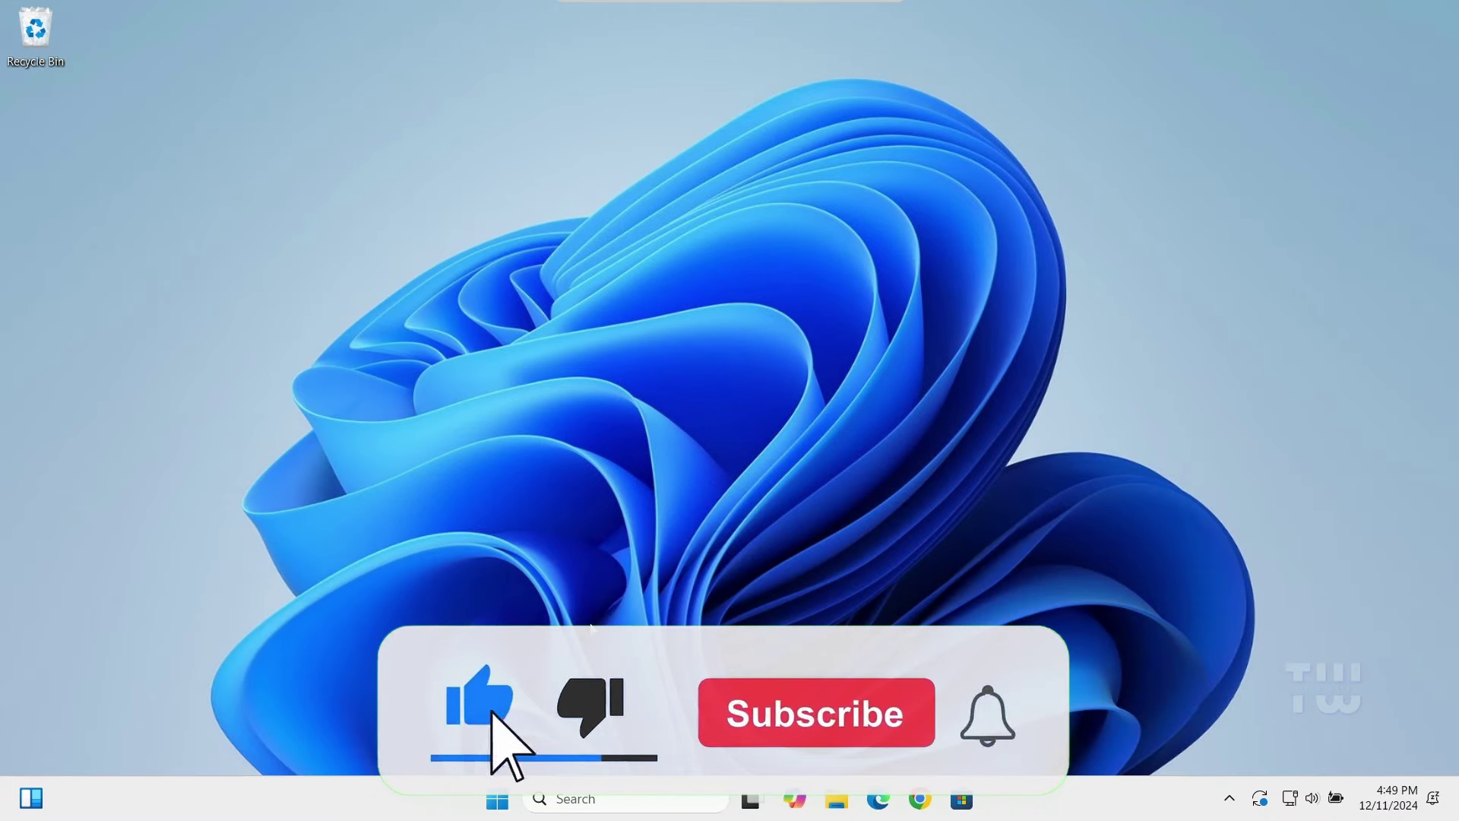
left_click(501, 802)
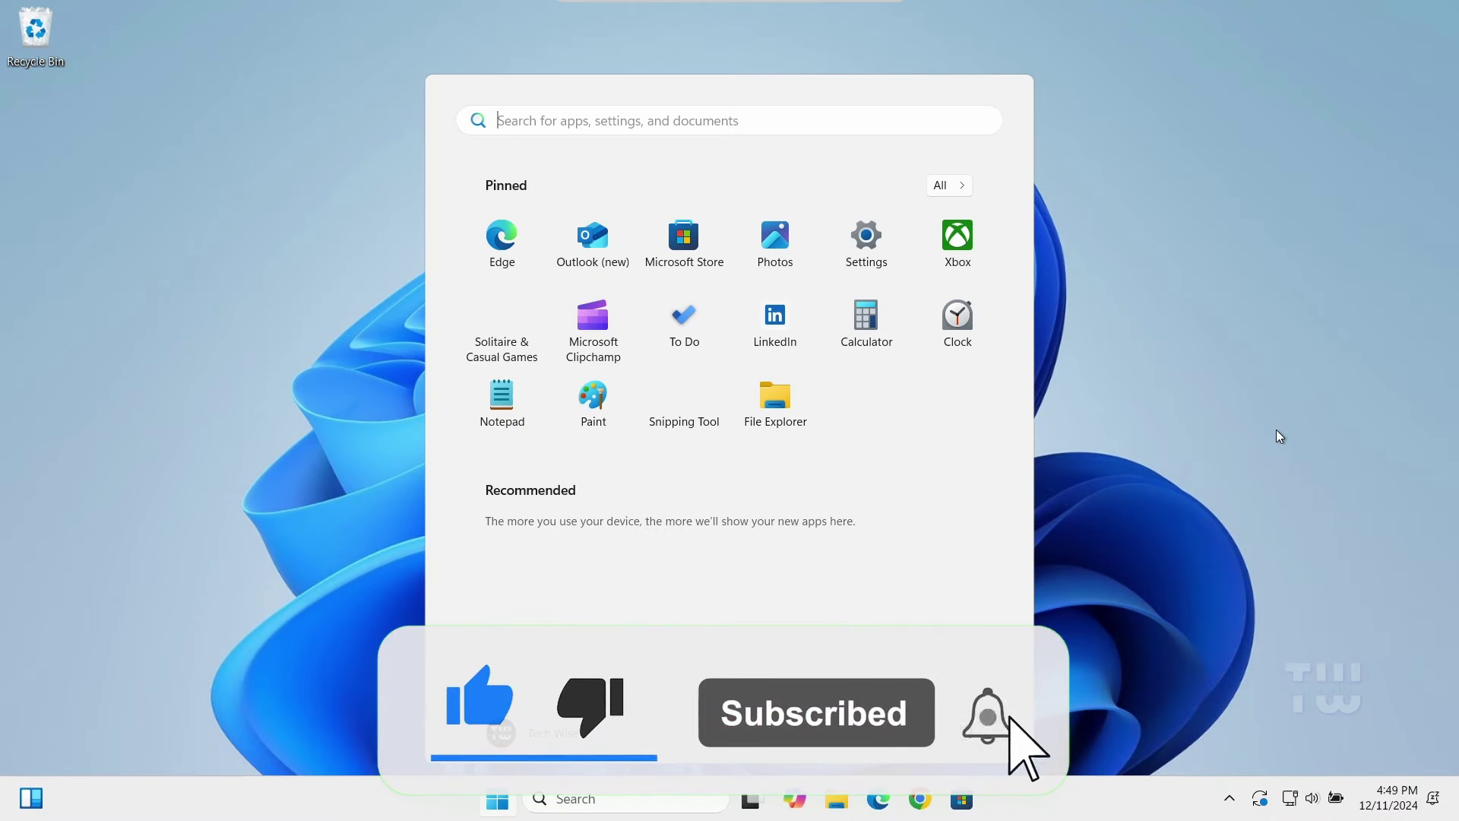
left_click(1403, 343)
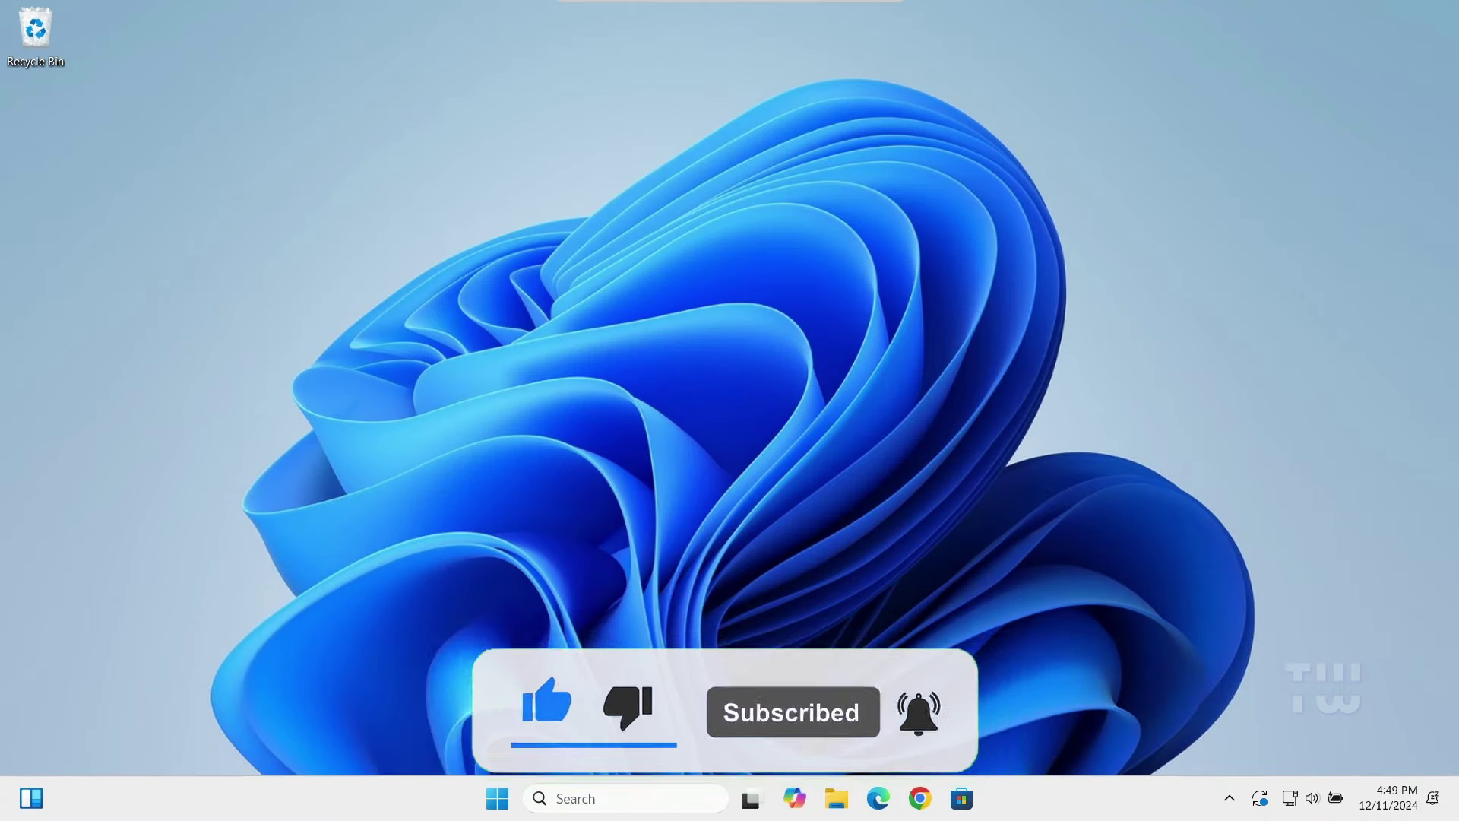